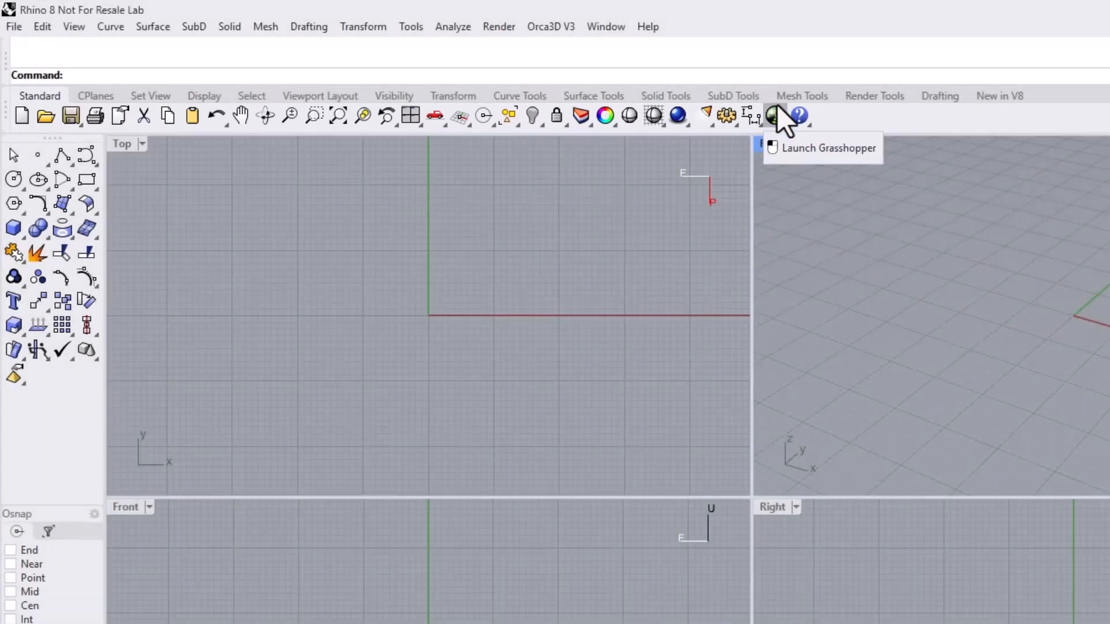
- Launch Grasshopper from Rhino
left_click(775, 116)
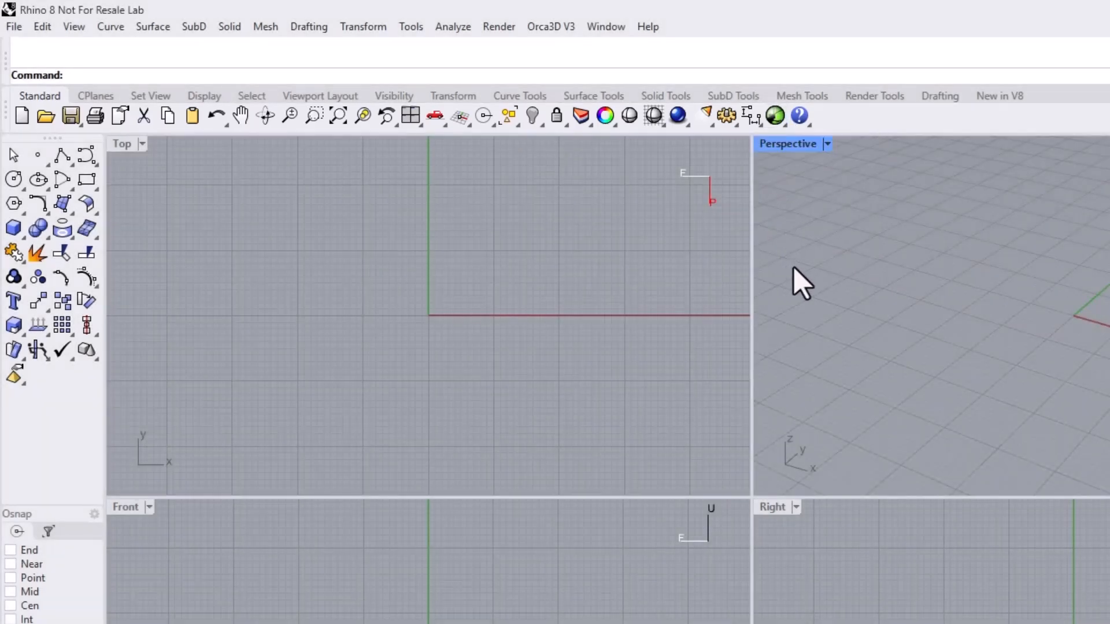
type("Grass")
key("Return")
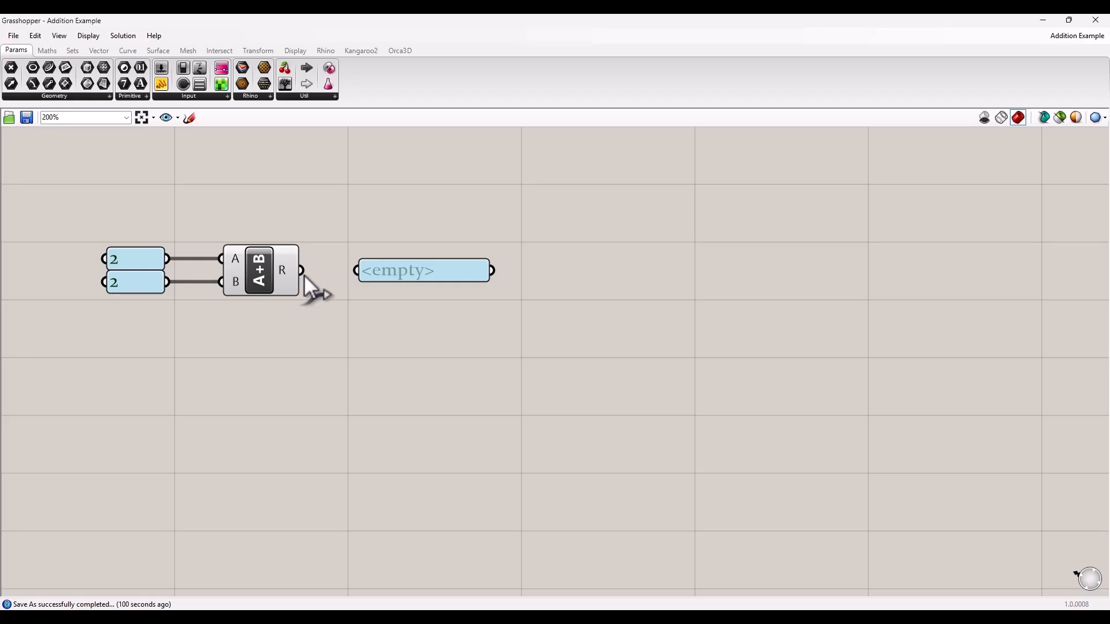
- Wire the Addition component's R output into the empty panel beside it
left_click_drag(303, 274, 347, 270)
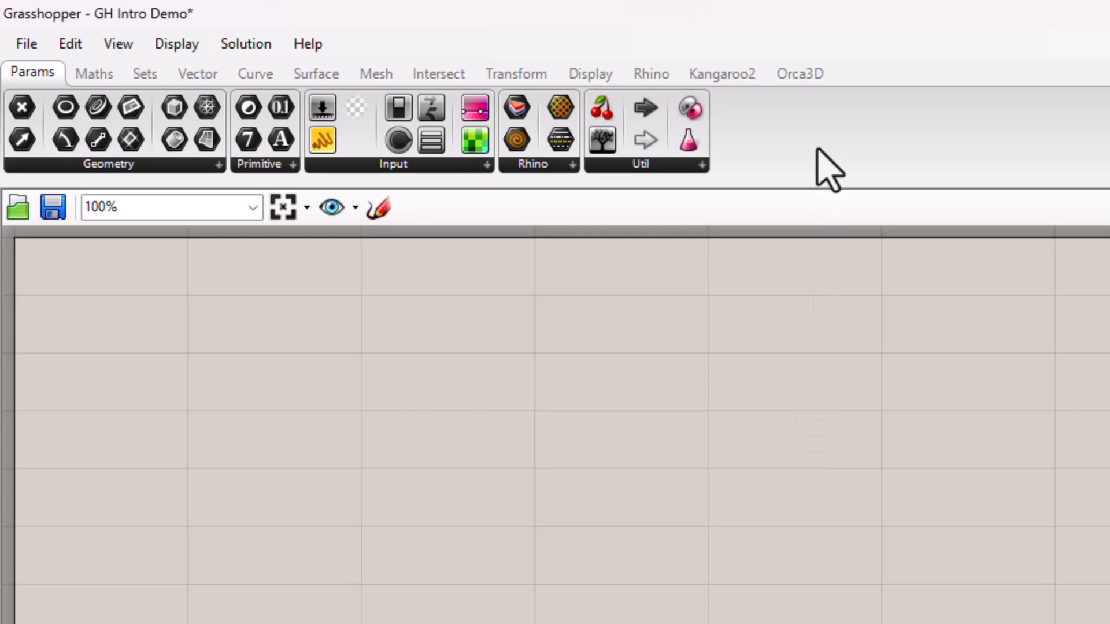
- Place a PlaningHullAssistant component from the Orca3D hull assistants on the canvas
left_click(812, 69)
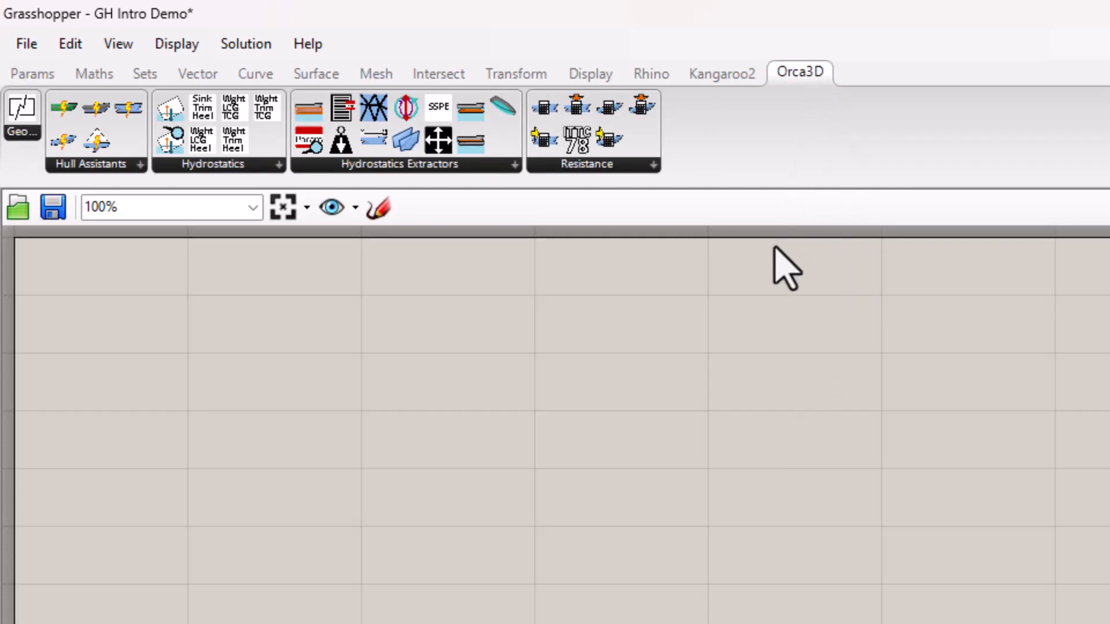
left_click(55, 164)
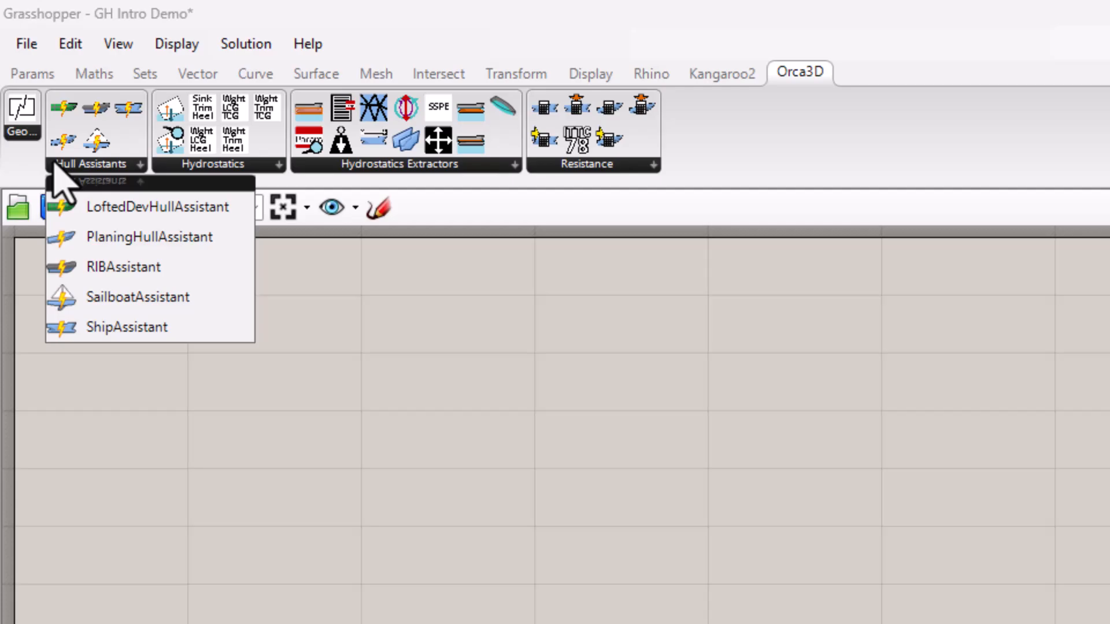
left_click_drag(205, 243, 242, 245)
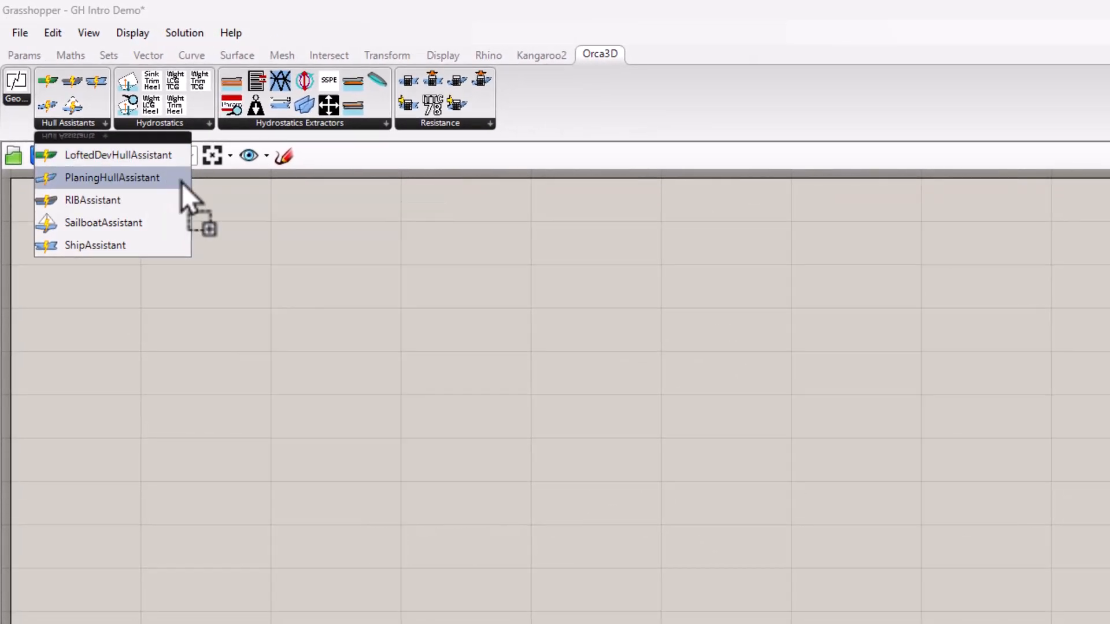
left_click_drag(181, 183, 341, 443)
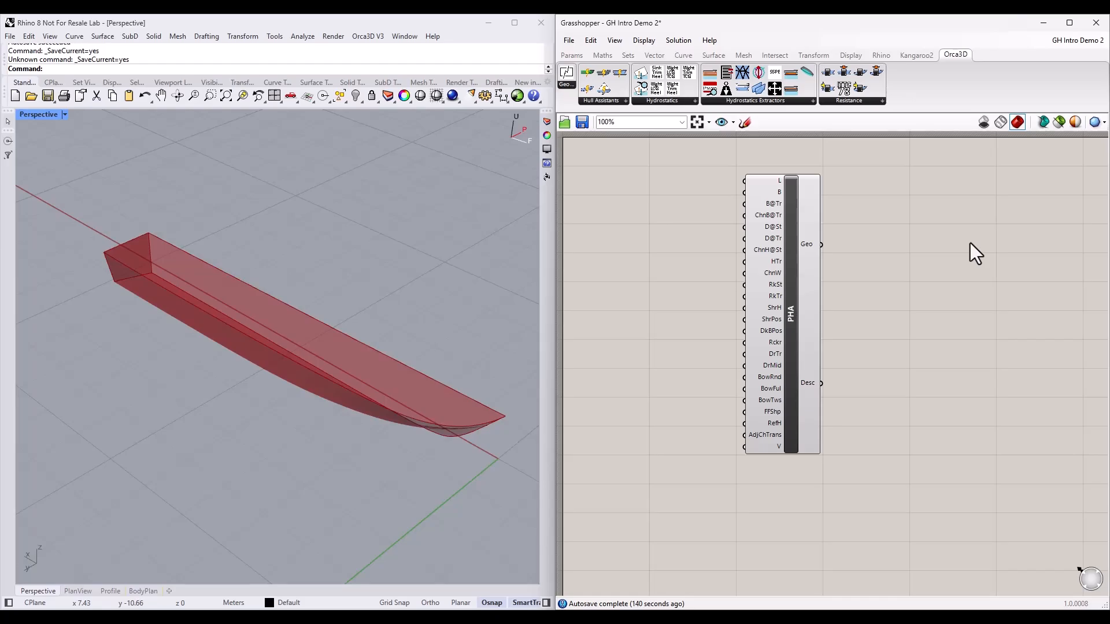
- Set the planing hull component's L (length) input to a stored value of 12
right_click(778, 181)
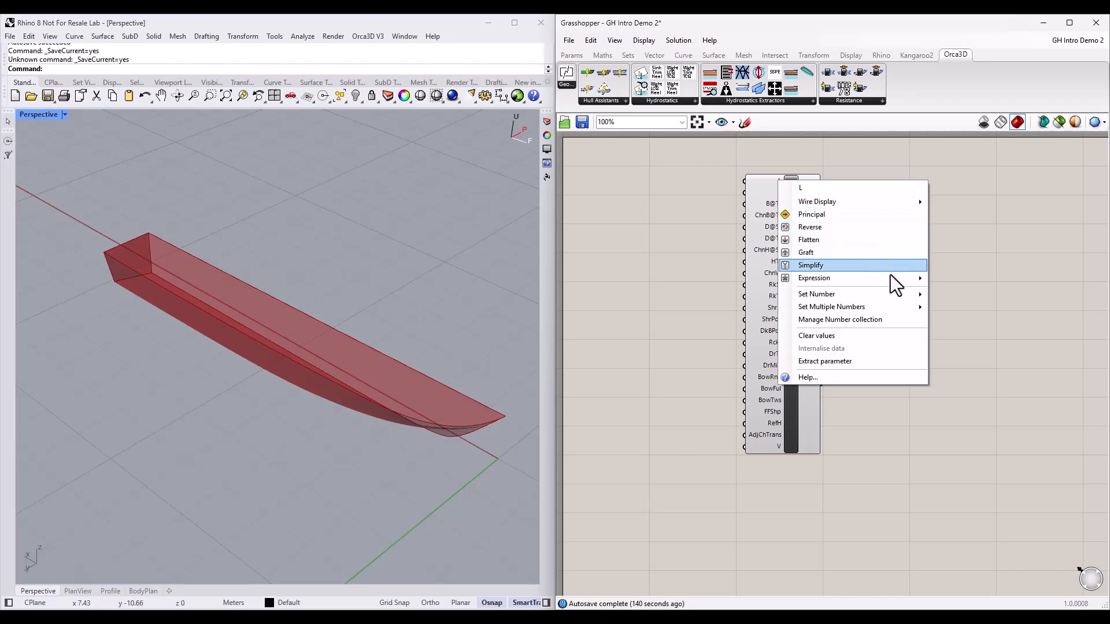
mouse_move(893, 294)
left_click(955, 297)
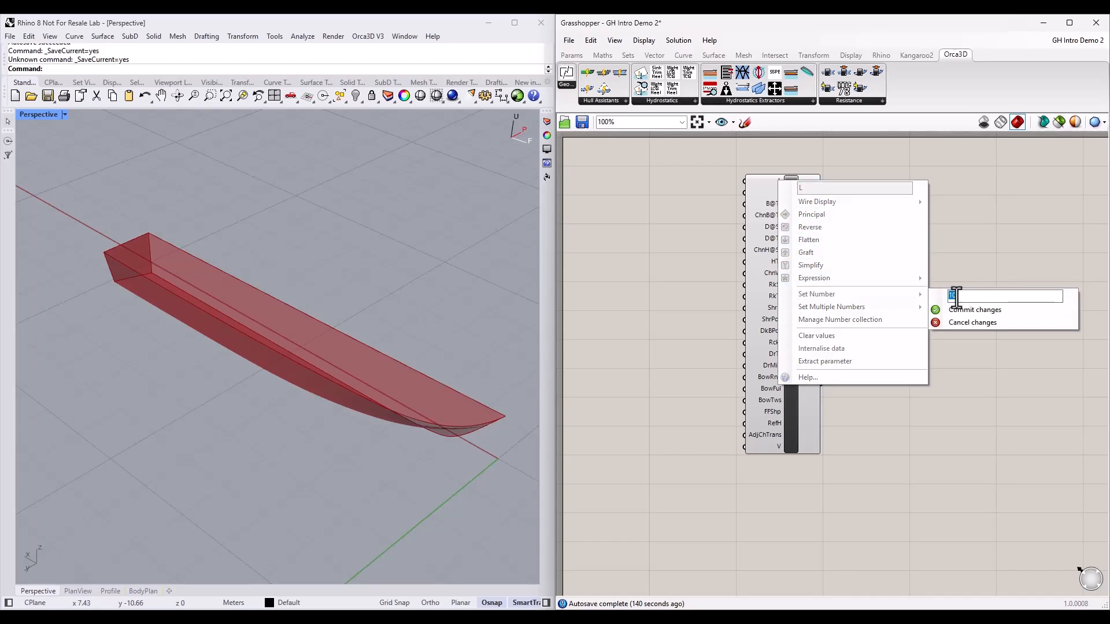
type("12")
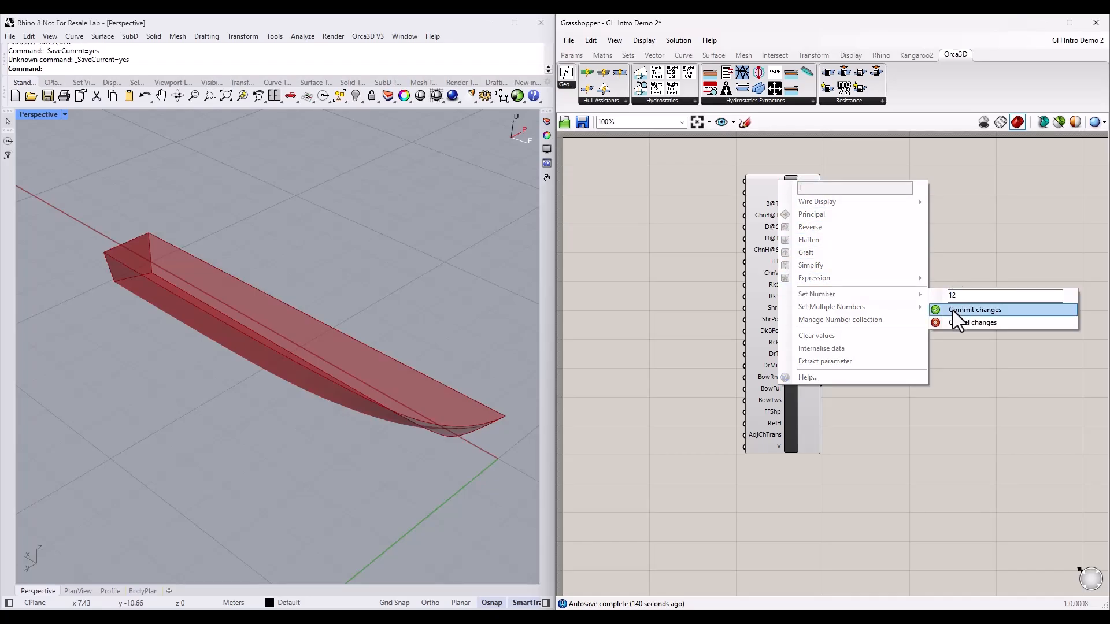
left_click(952, 310)
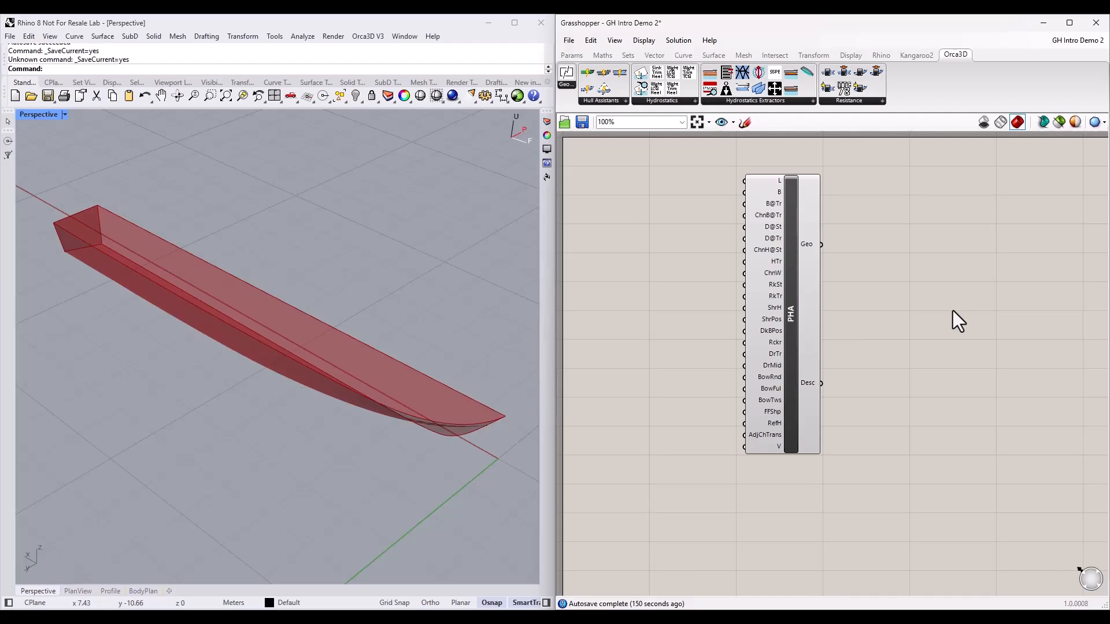
- Add a panel containing the value 4 and connect it to the hull component's B input
left_click(572, 55)
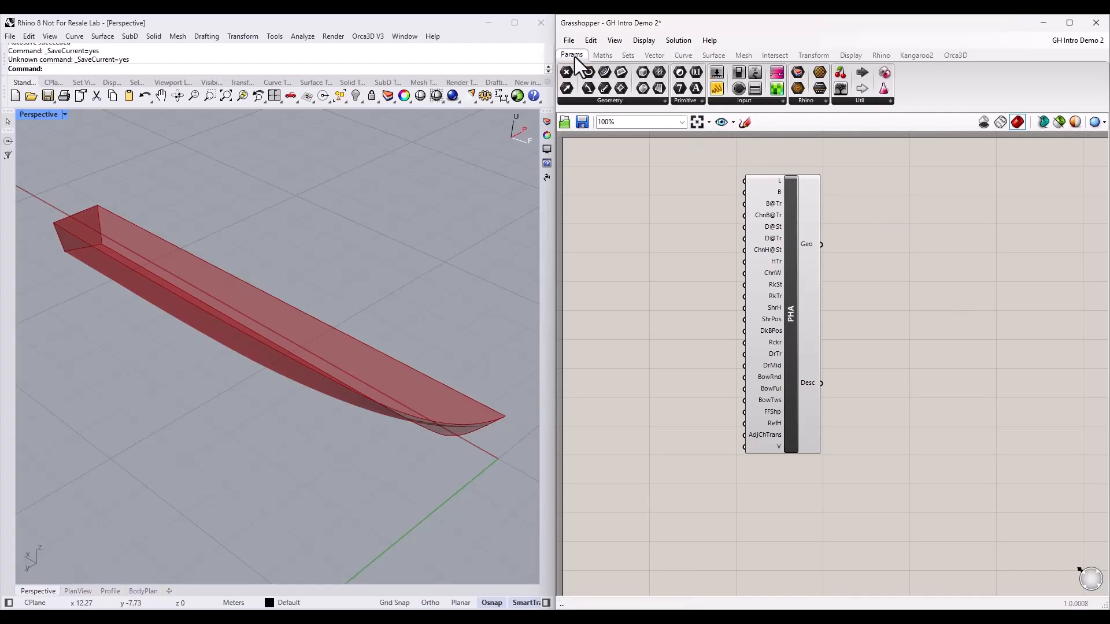
left_click(714, 103)
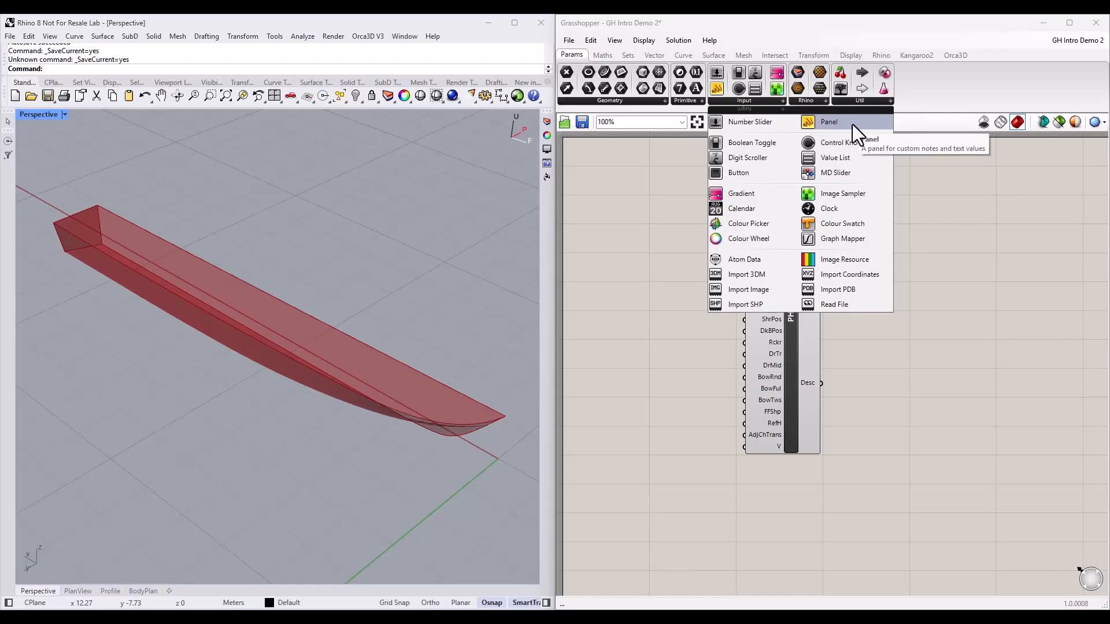
left_click_drag(843, 125, 779, 152)
left_click_drag(676, 196, 637, 179)
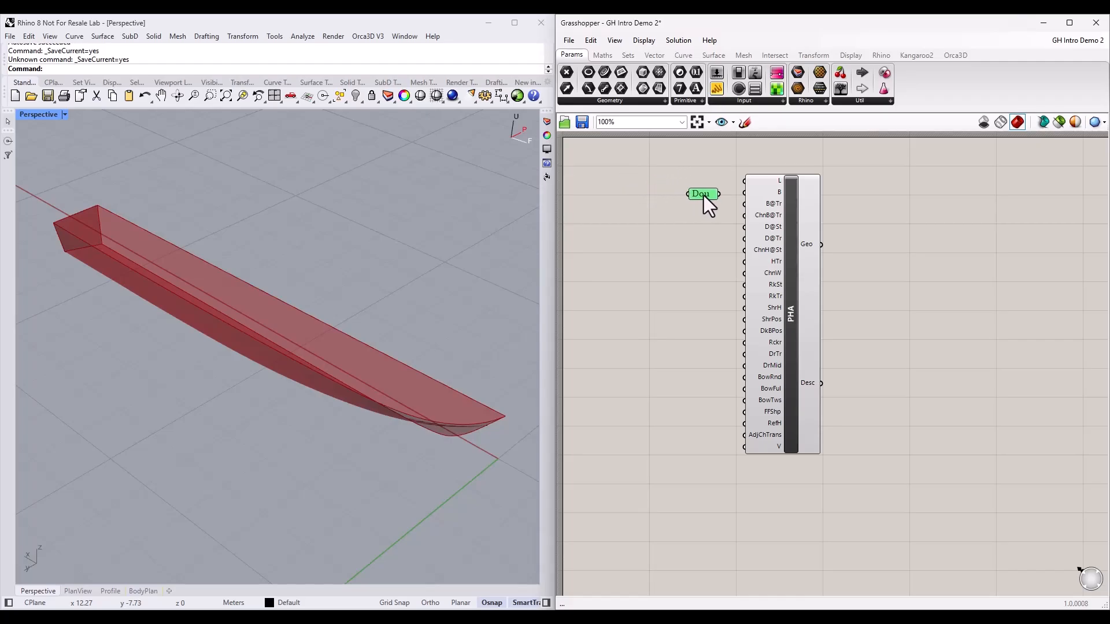
double_click(703, 193)
type("4")
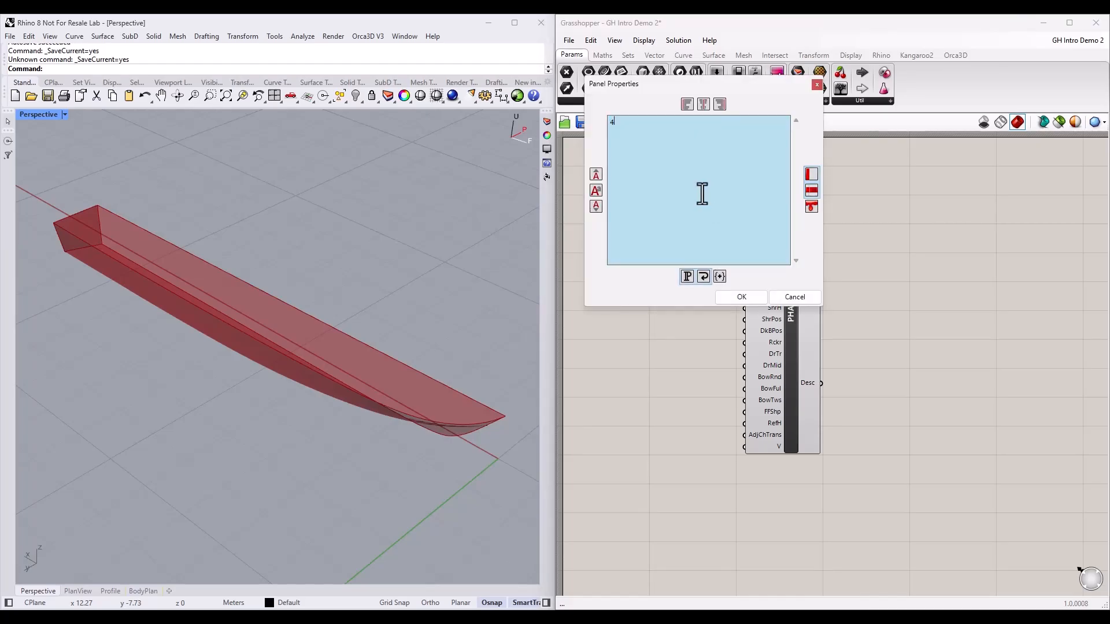
left_click(727, 295)
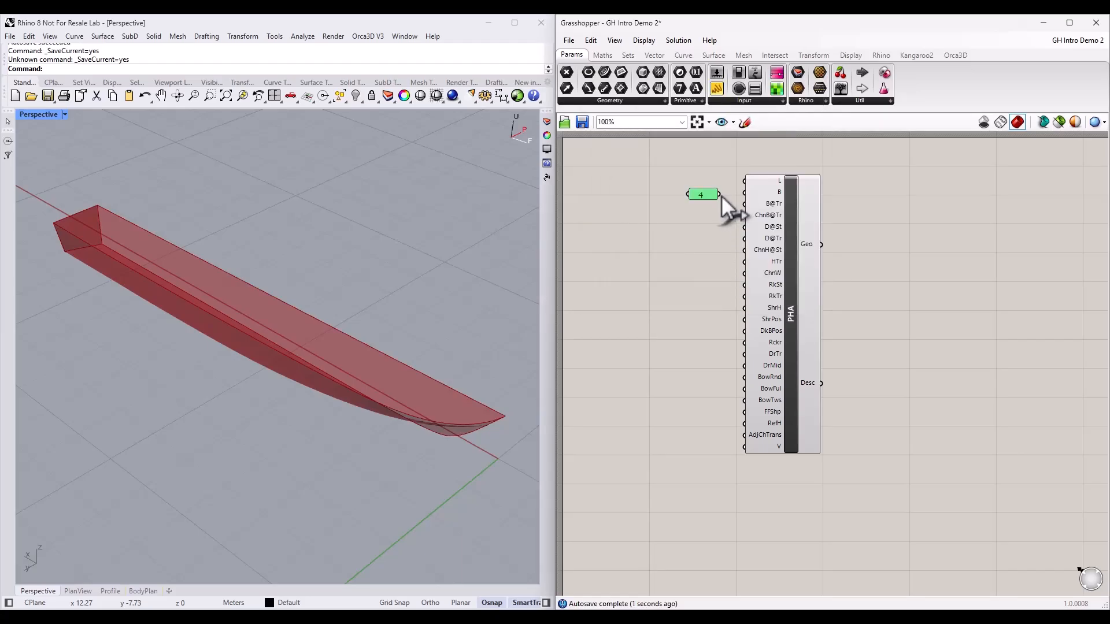
left_click_drag(720, 196, 740, 199)
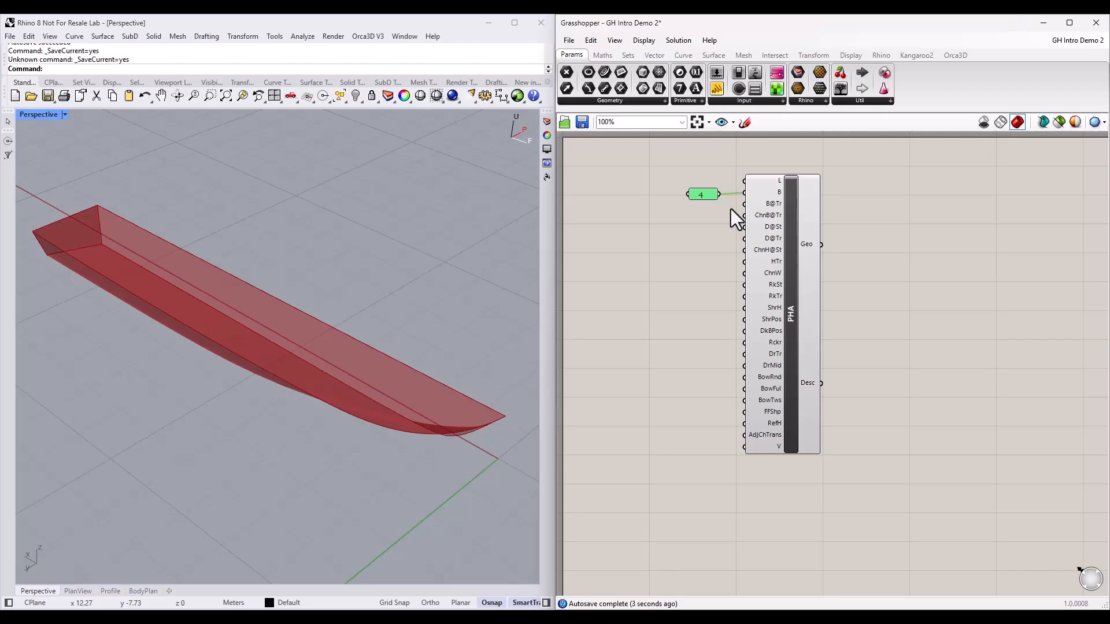
- Add a number slider, connect it to the hull component's B@Tr input and set it to 1.000
left_click(737, 102)
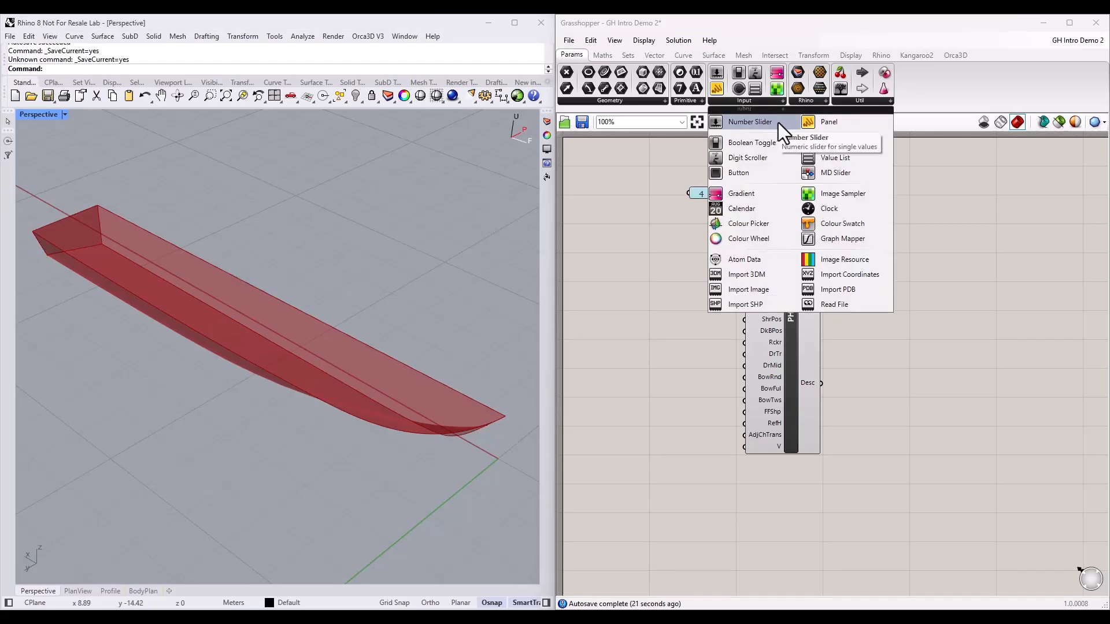
left_click(777, 122)
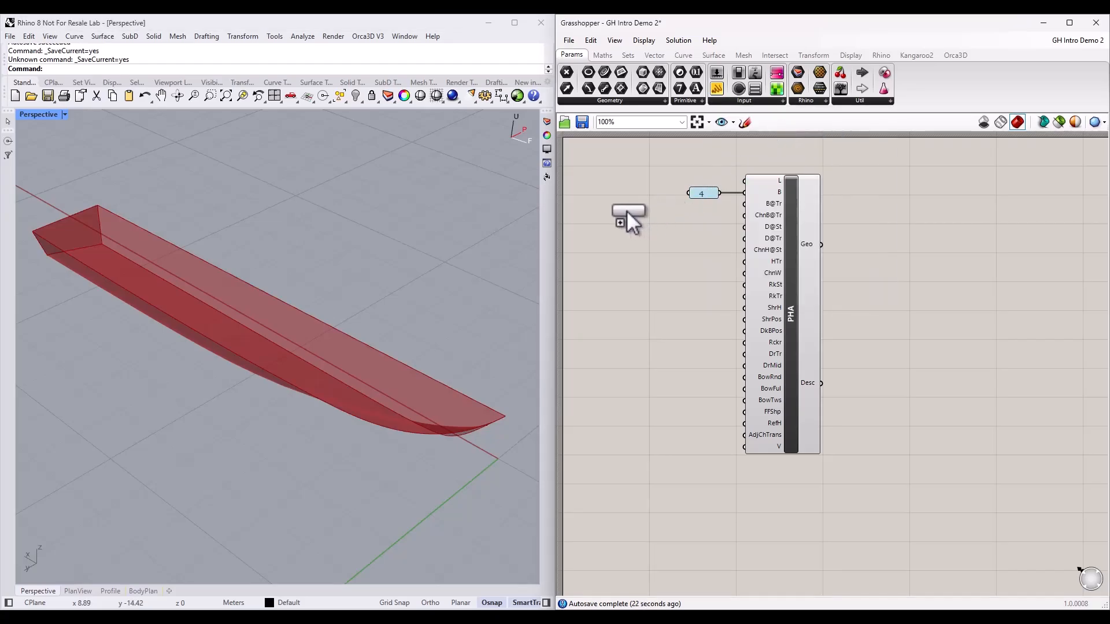
left_click(626, 204)
left_click_drag(679, 204, 743, 204)
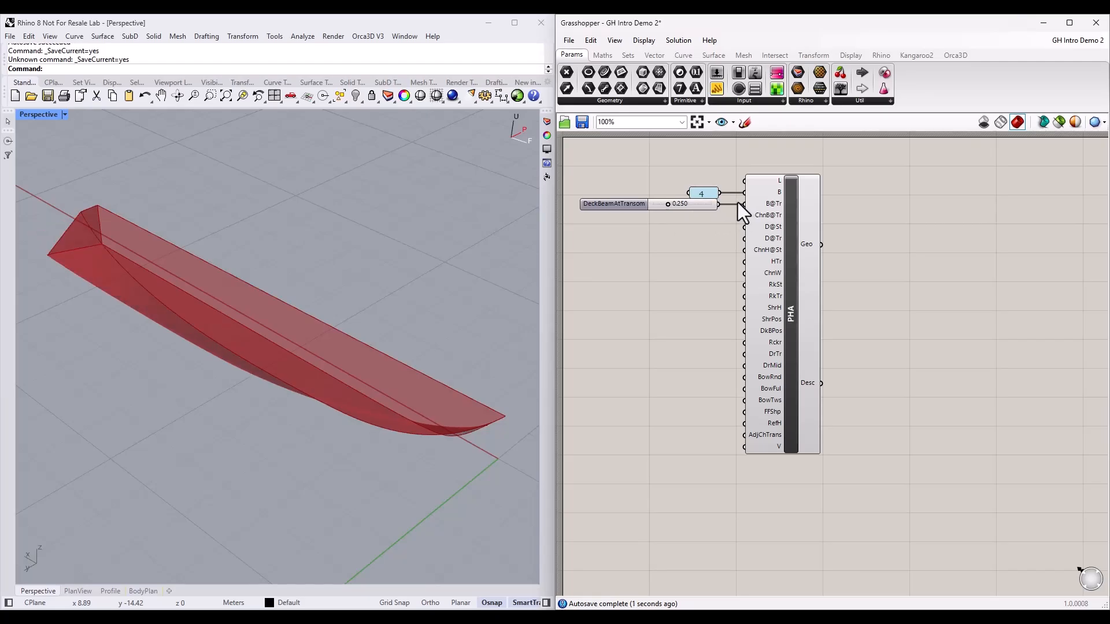
left_click_drag(668, 204, 719, 200)
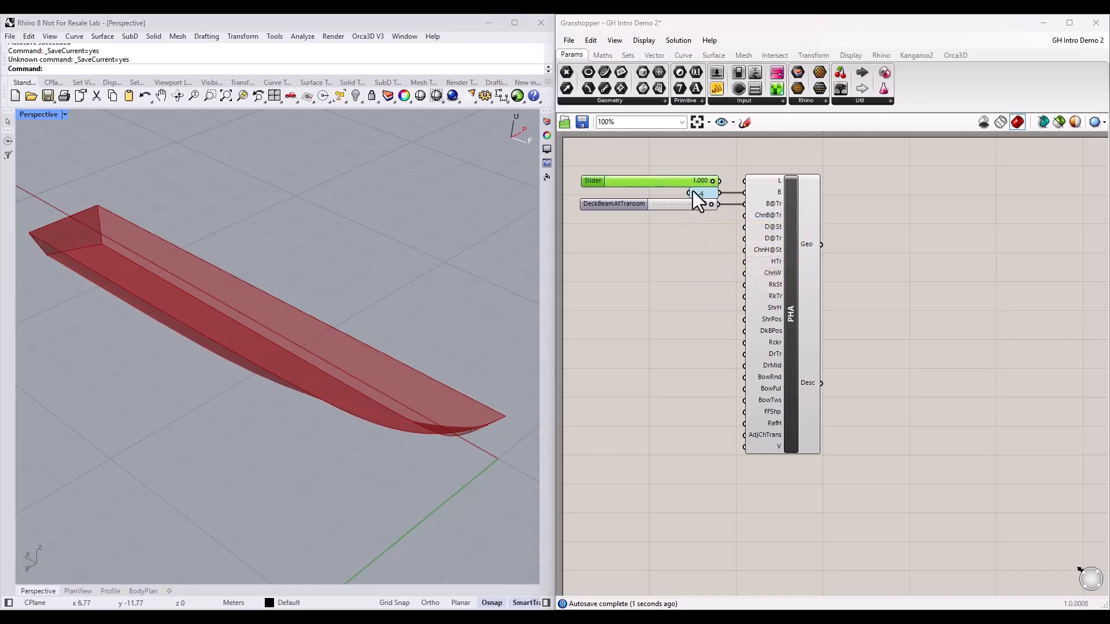
- Connect the upper slider to the hull component's L input, with a maximum of 15 and a value of 12
mouse_move(721, 180)
left_mouse_down()
mouse_move(740, 181)
mouse_move(705, 181)
mouse_move(718, 181)
left_mouse_up()
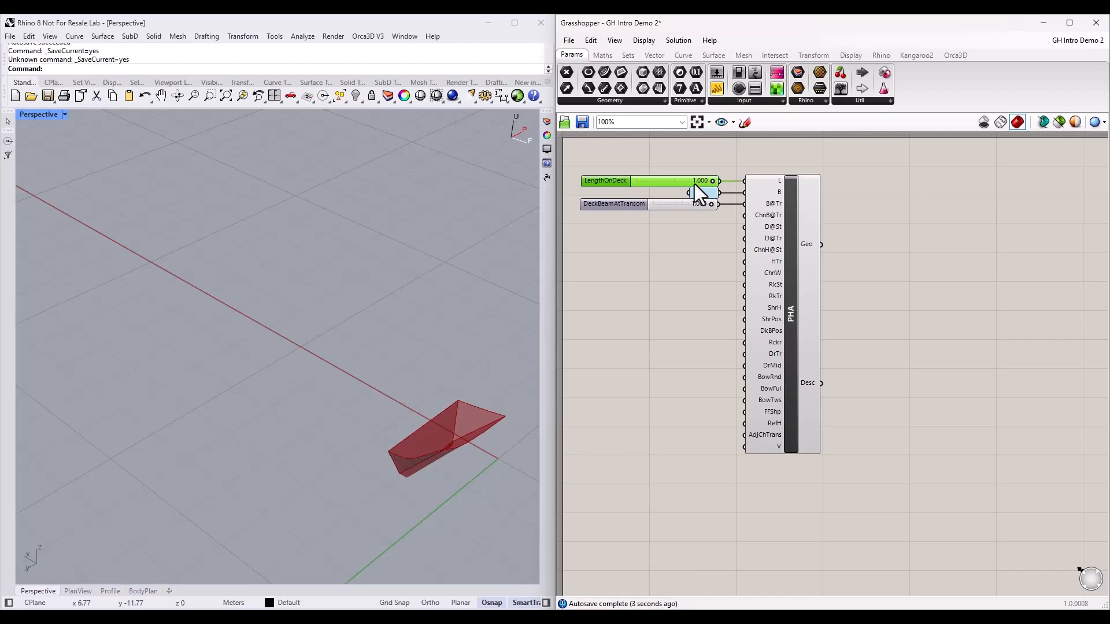
right_click(694, 184)
mouse_move(782, 260)
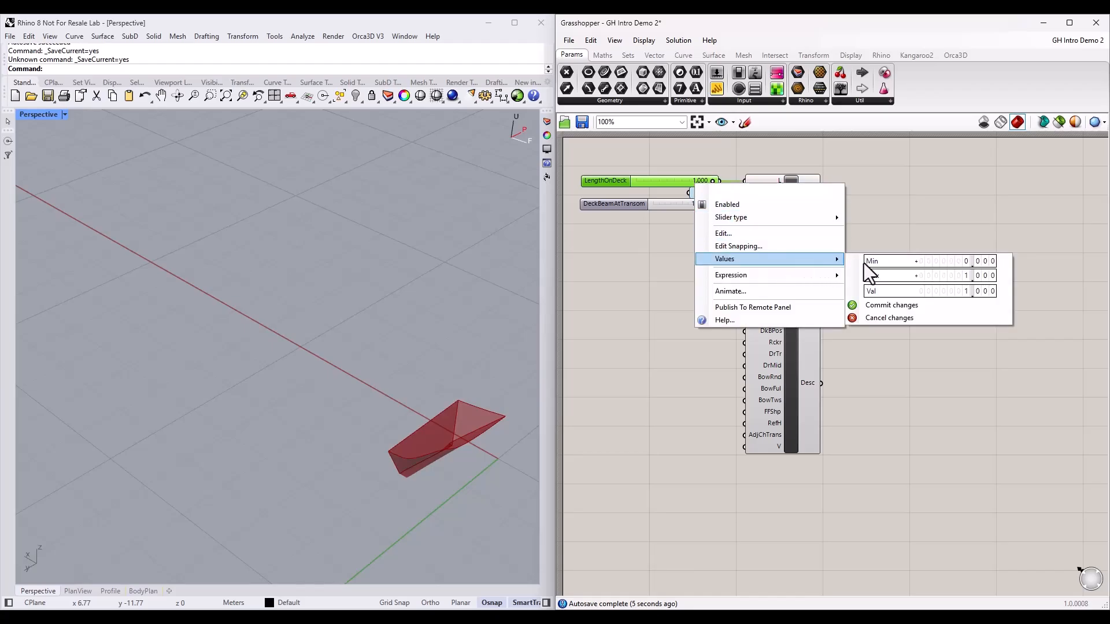
double_click(944, 274)
type("1")
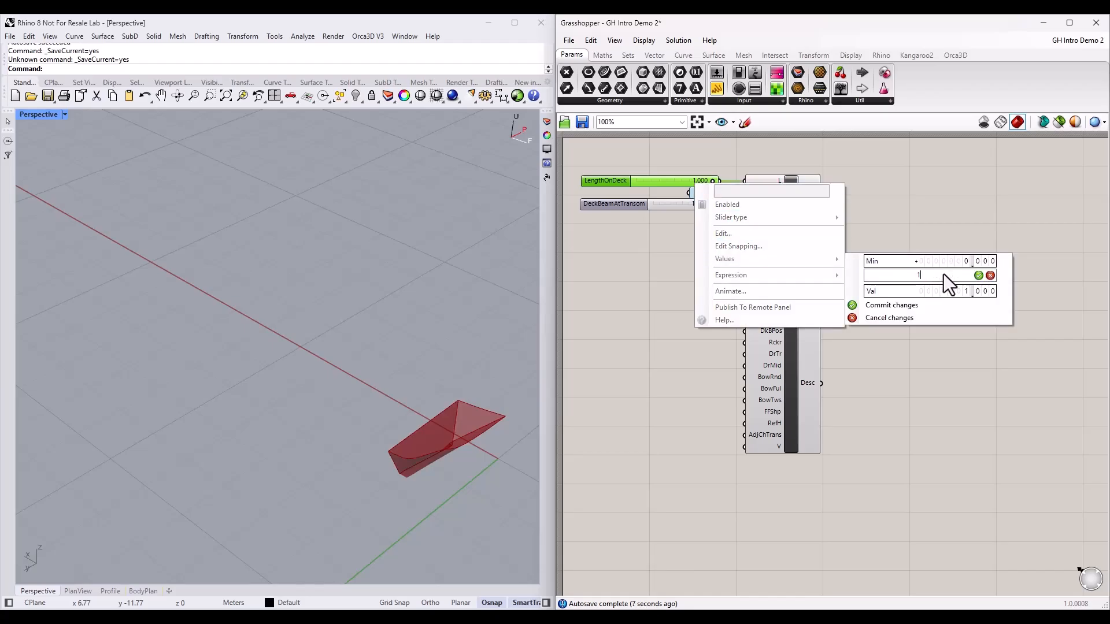
type("5")
left_click(978, 275)
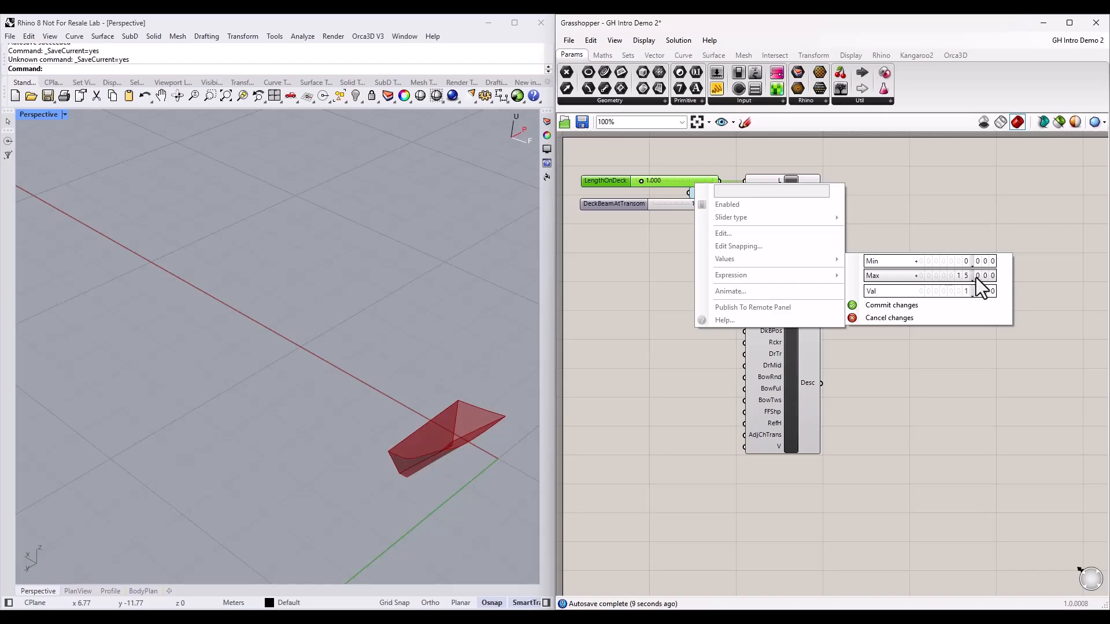
left_click(916, 304)
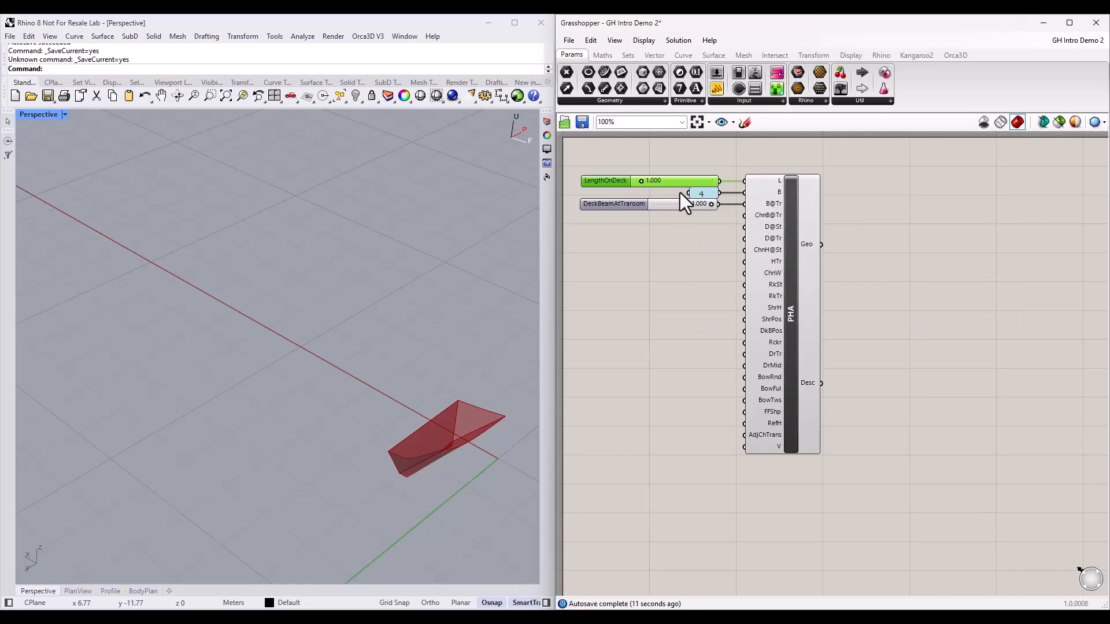
left_click_drag(641, 181, 697, 180)
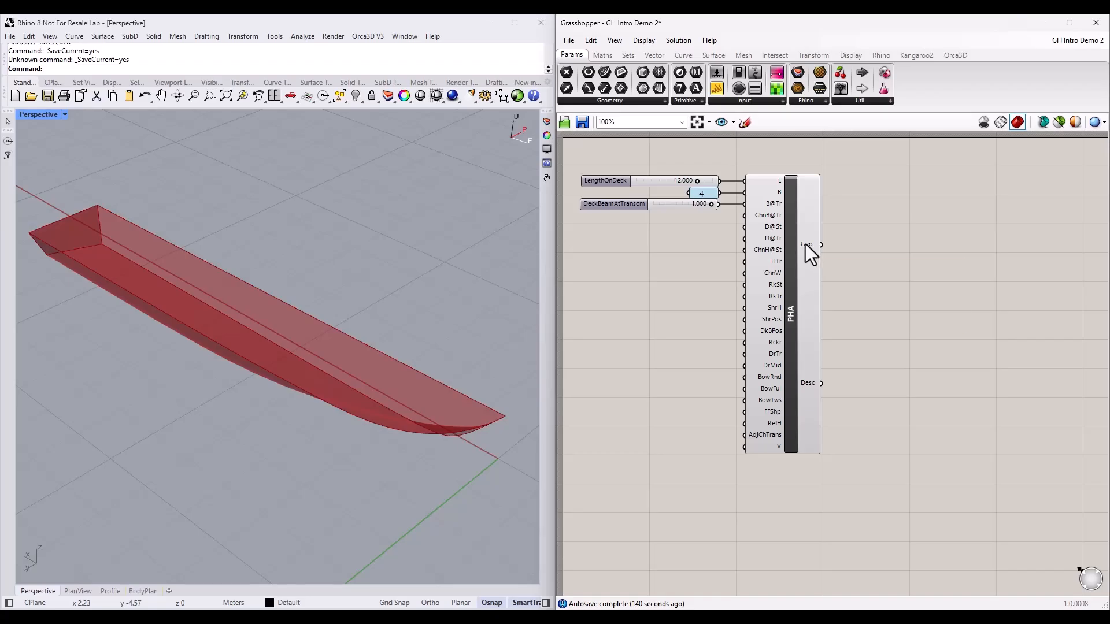
- Examine the hull component's Geo and Desc output descriptions, and pull a wire out from the Geo output
mouse_move(805, 244)
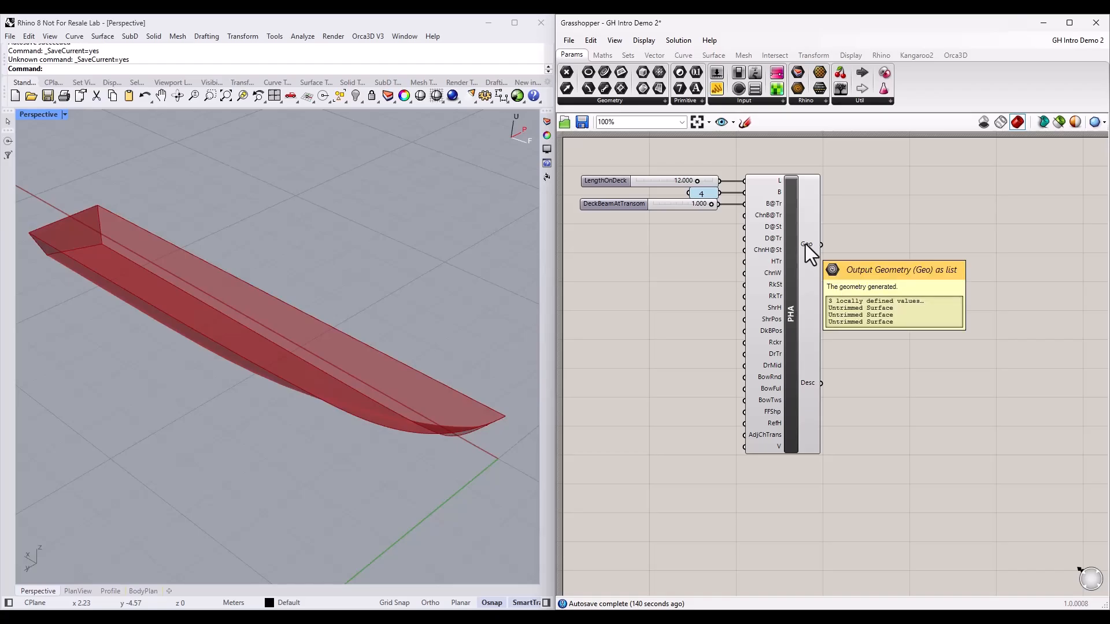
mouse_move(804, 387)
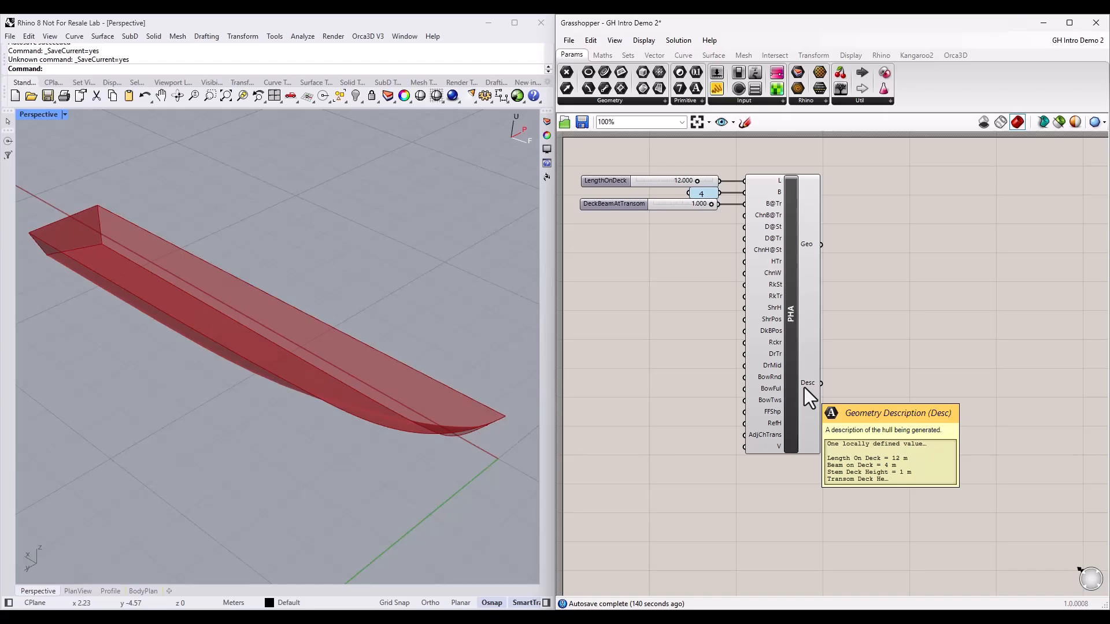
left_click_drag(821, 245, 903, 244)
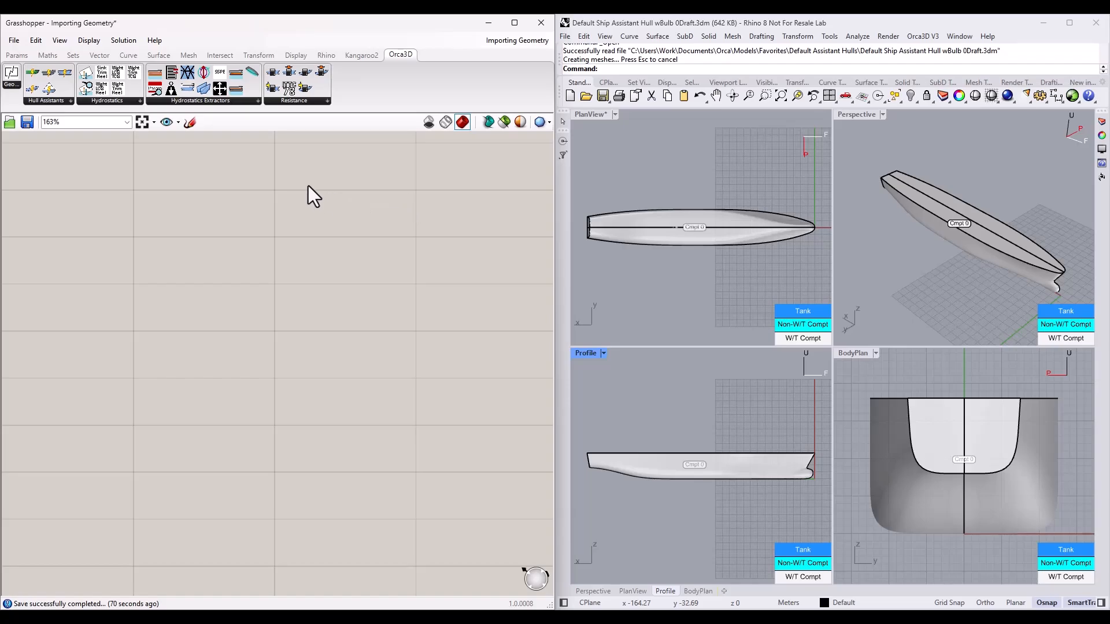
- Place a Geometry parameter on the empty canvas of the Importing Geometry definition
left_click(27, 53)
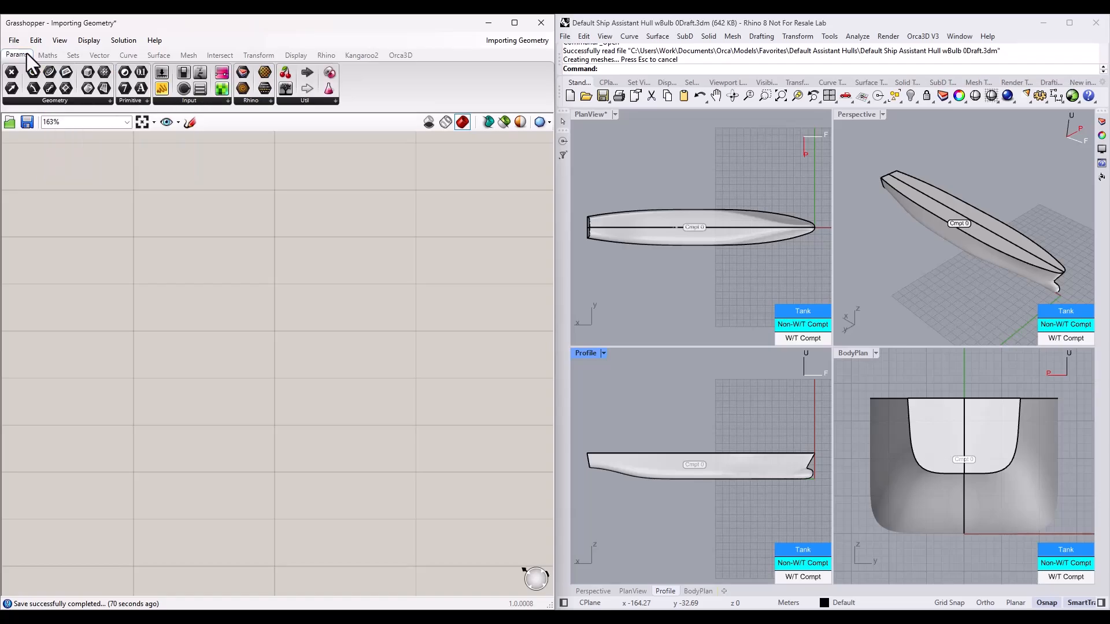
left_click(70, 101)
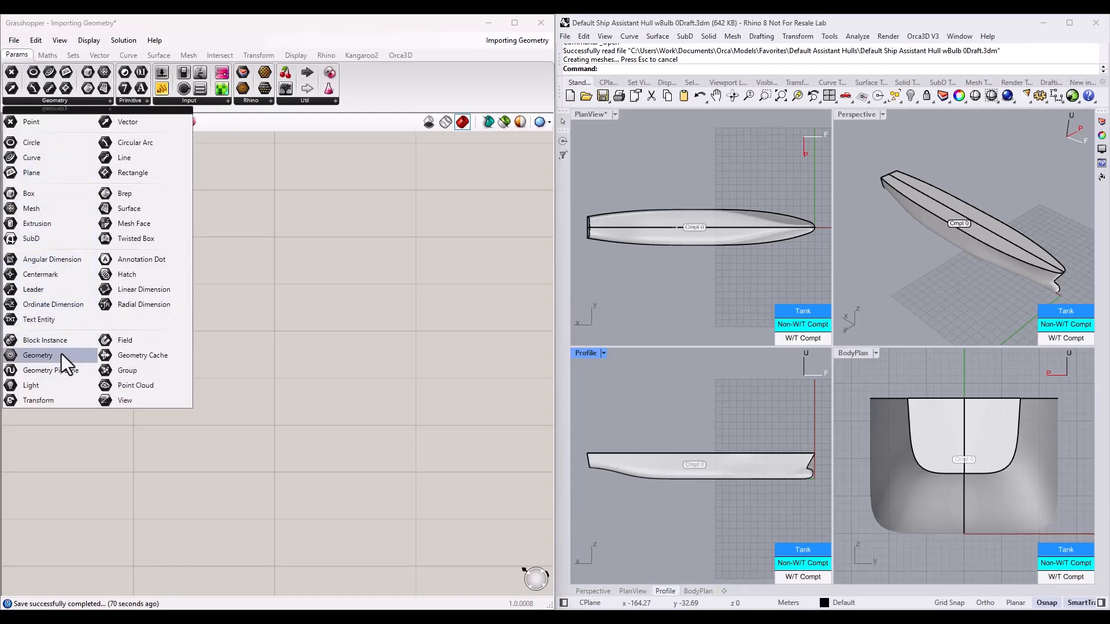
left_click_drag(62, 354, 152, 277)
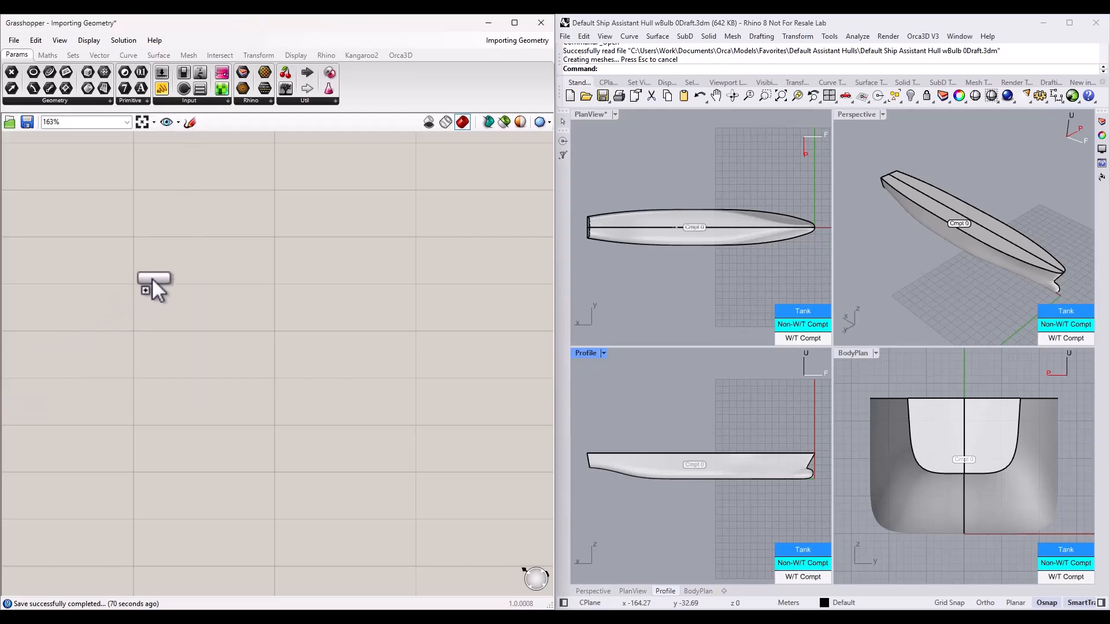
left_click_drag(230, 209, 235, 212)
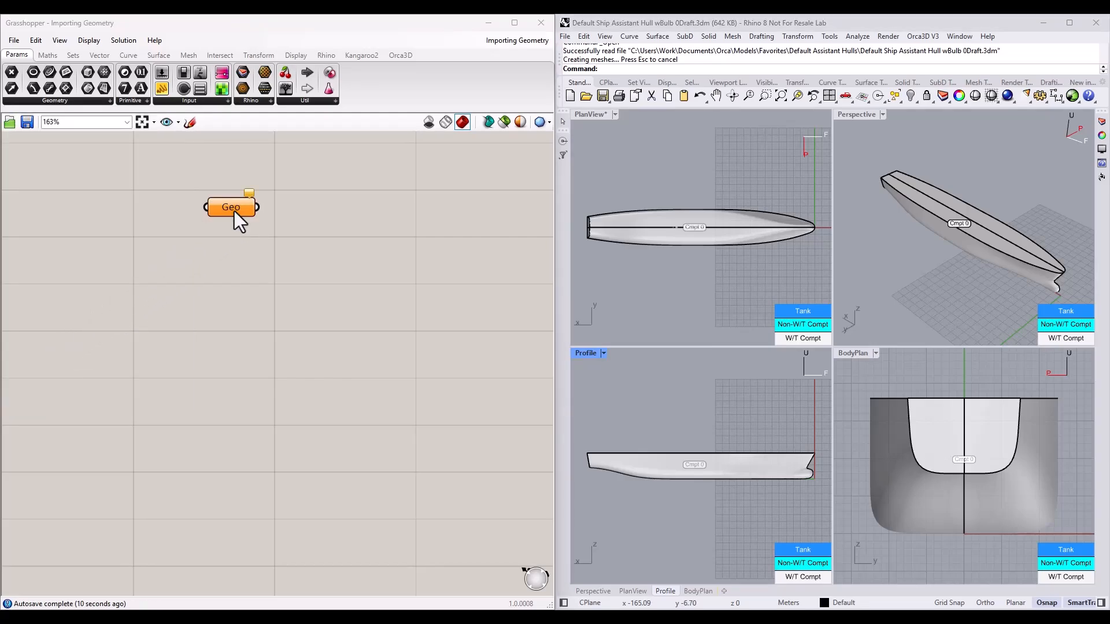
- Rename the Geometry parameter to "Hull"
right_click(234, 211)
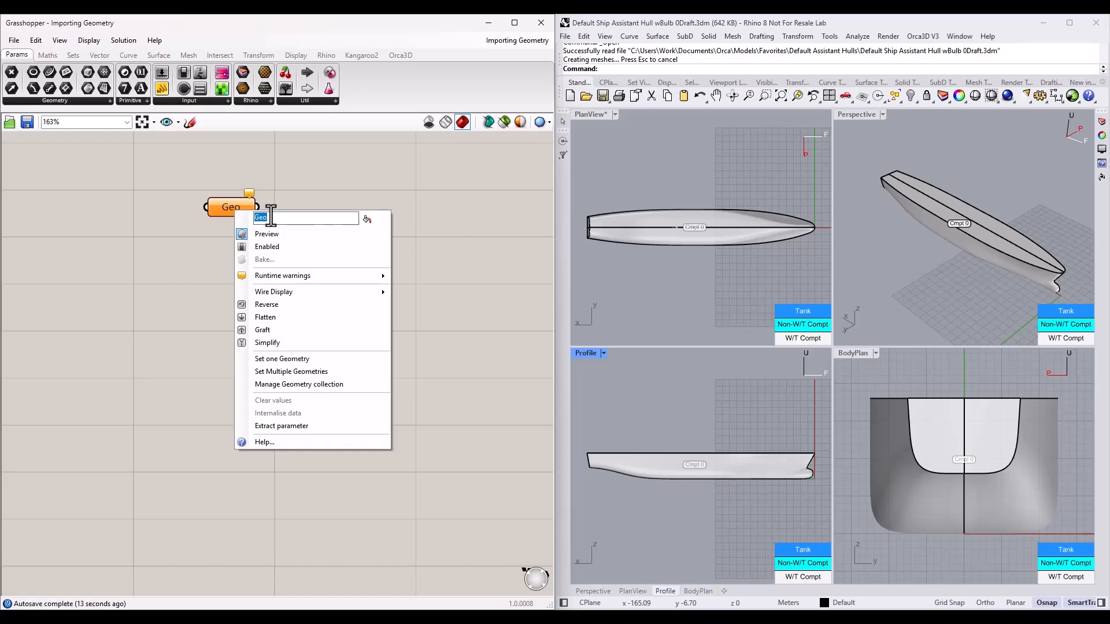
type("Hull")
key("Return")
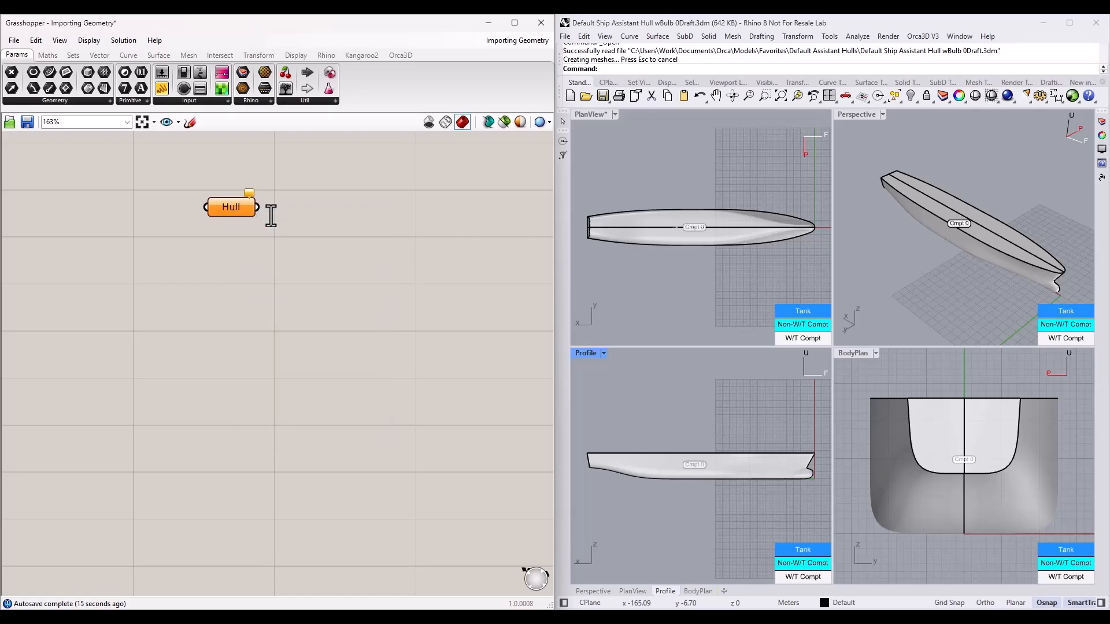
- Reference all of the ship hull geometry in the Rhino model into the Hull parameter as multiple geometries
right_click(241, 210)
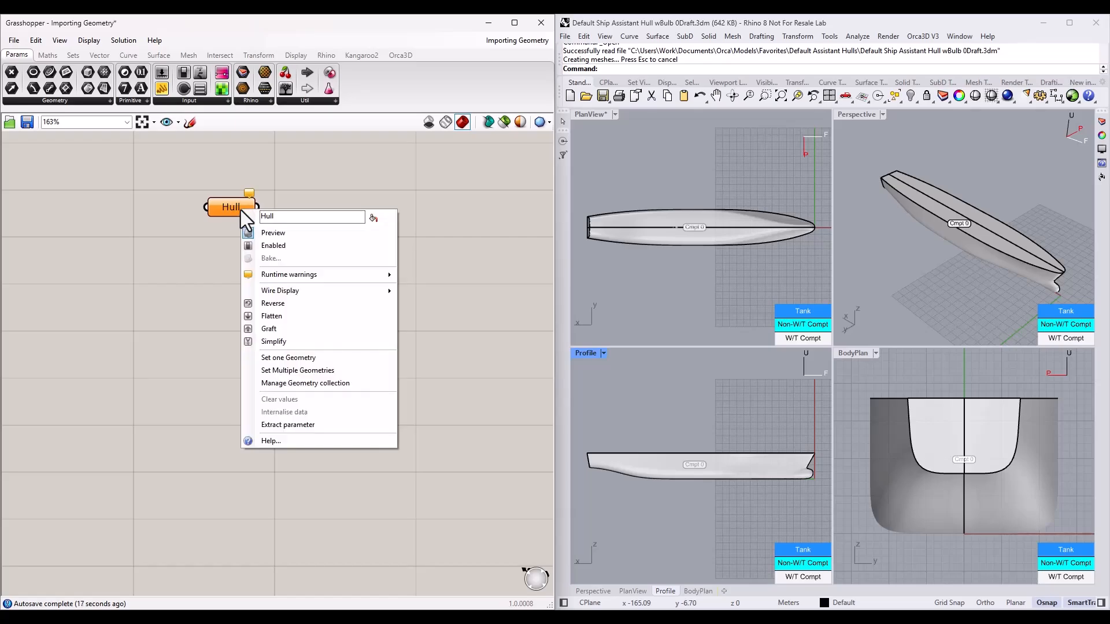
left_click(362, 373)
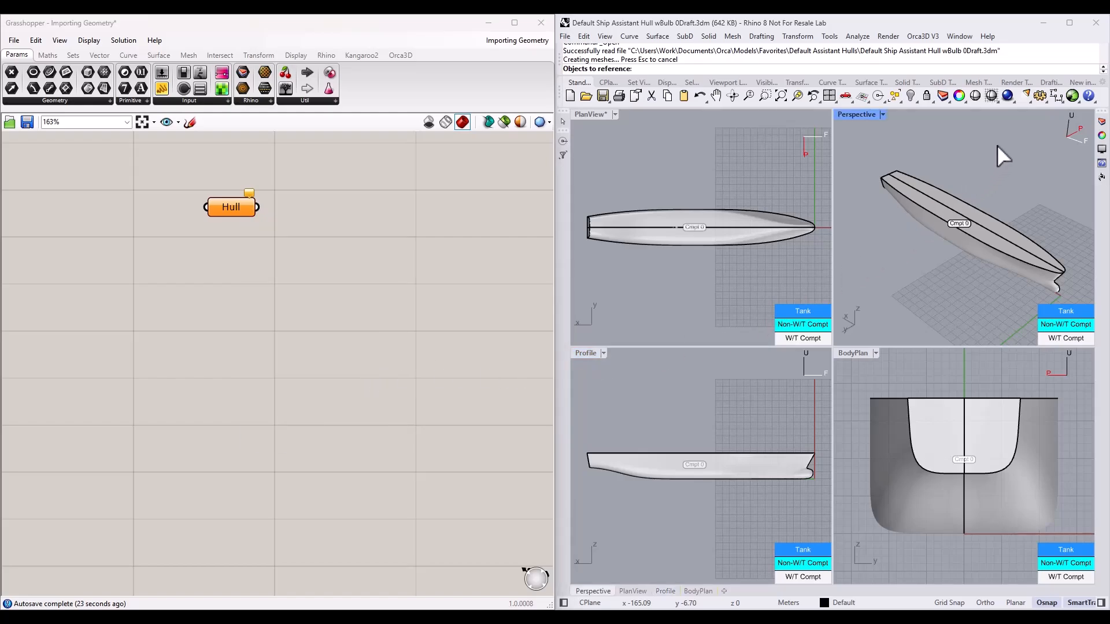
left_click_drag(997, 144, 868, 260)
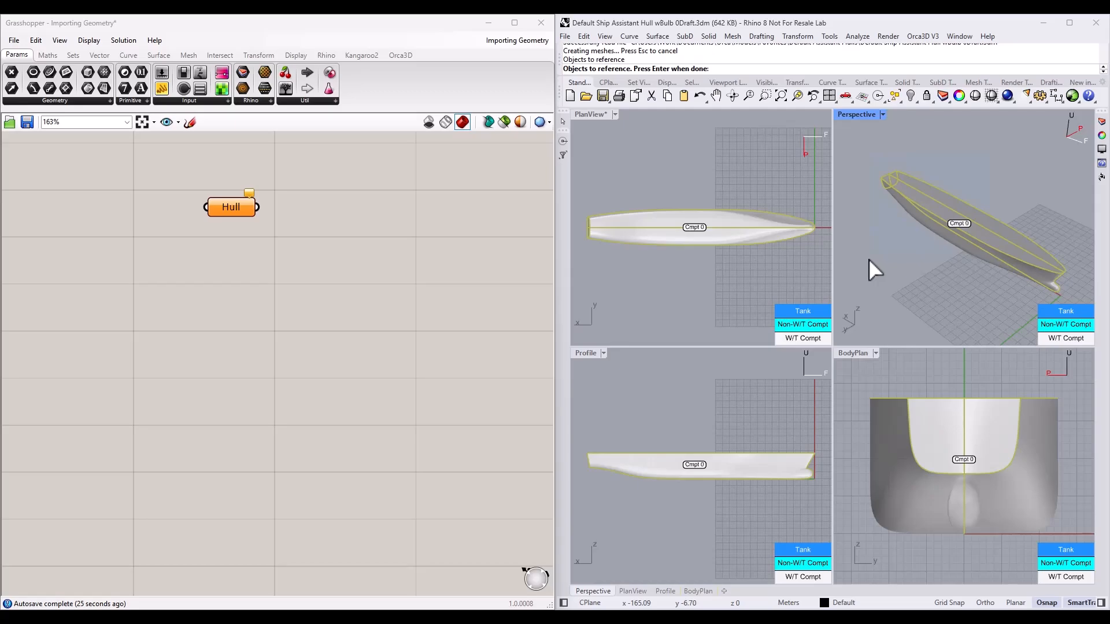
key("Return")
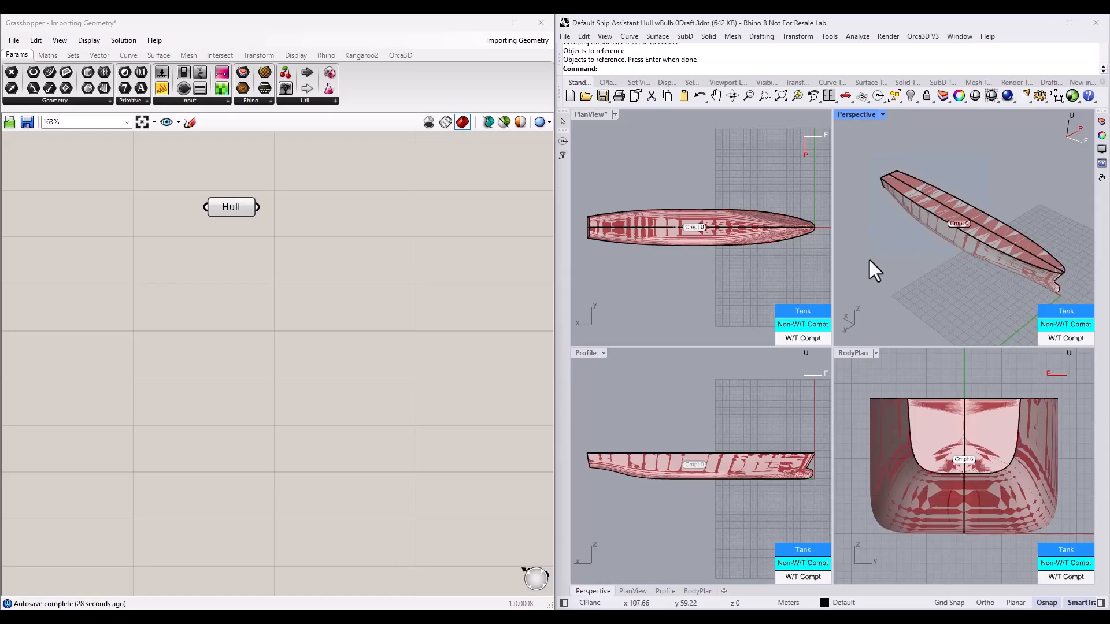
left_click(242, 214)
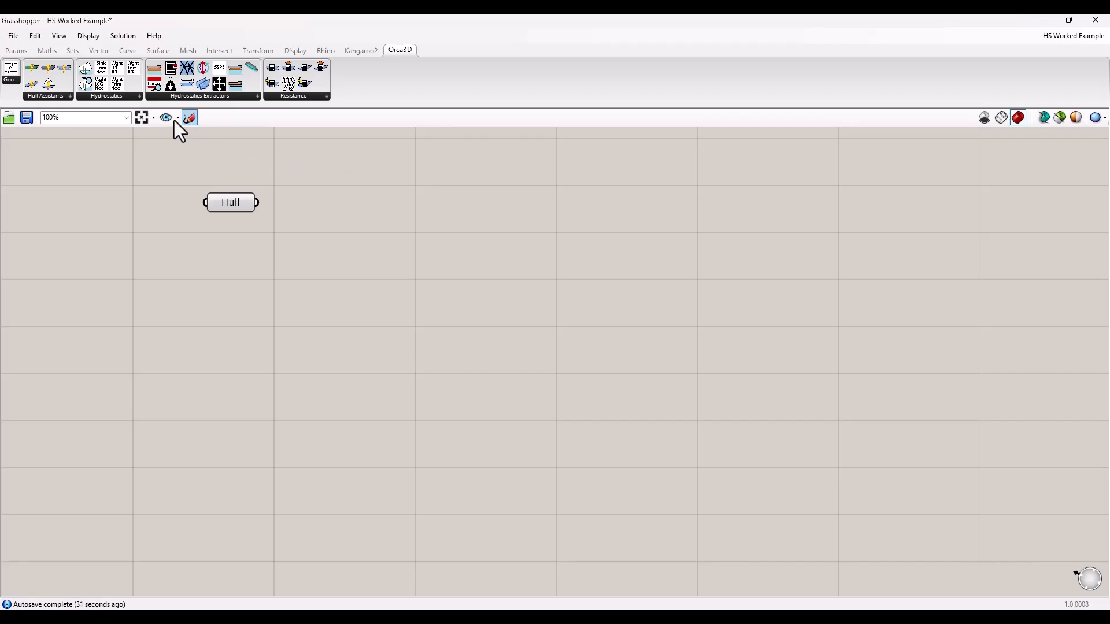
- Place a SinkTrimHeelConditions component below the Hull parameter in the HS Worked Example definition
left_click(138, 99)
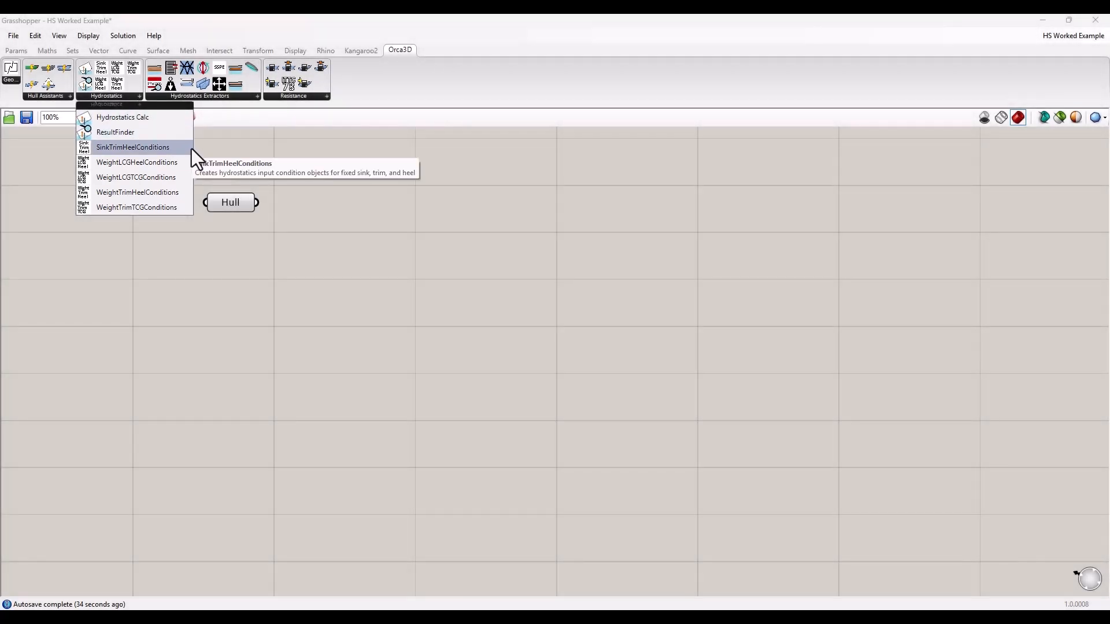
left_click_drag(191, 148, 237, 254)
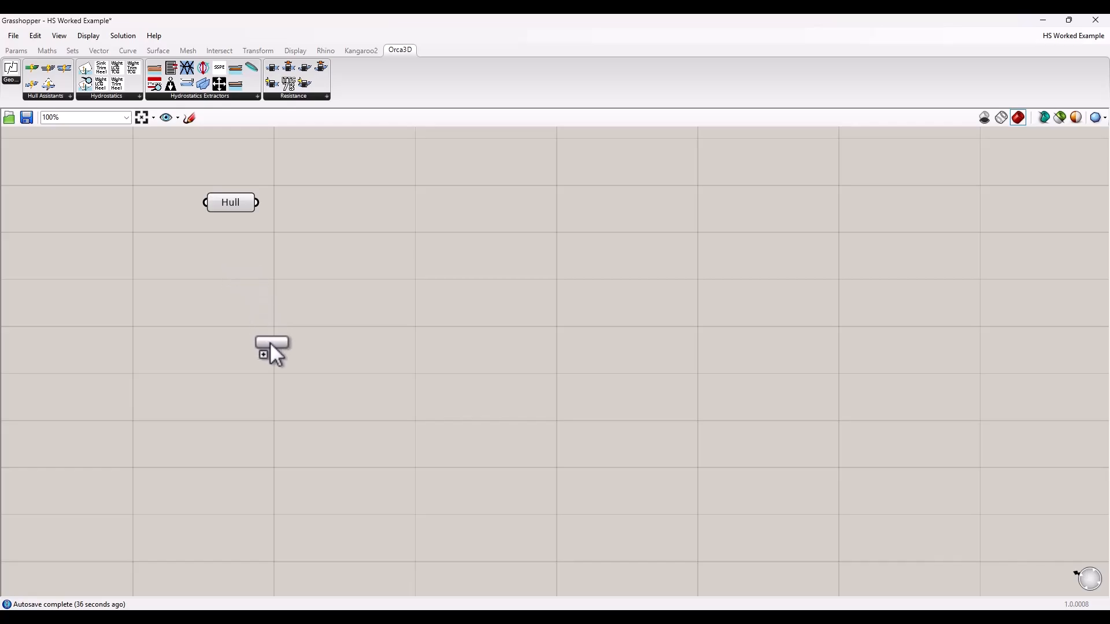
left_click_drag(270, 345, 272, 328)
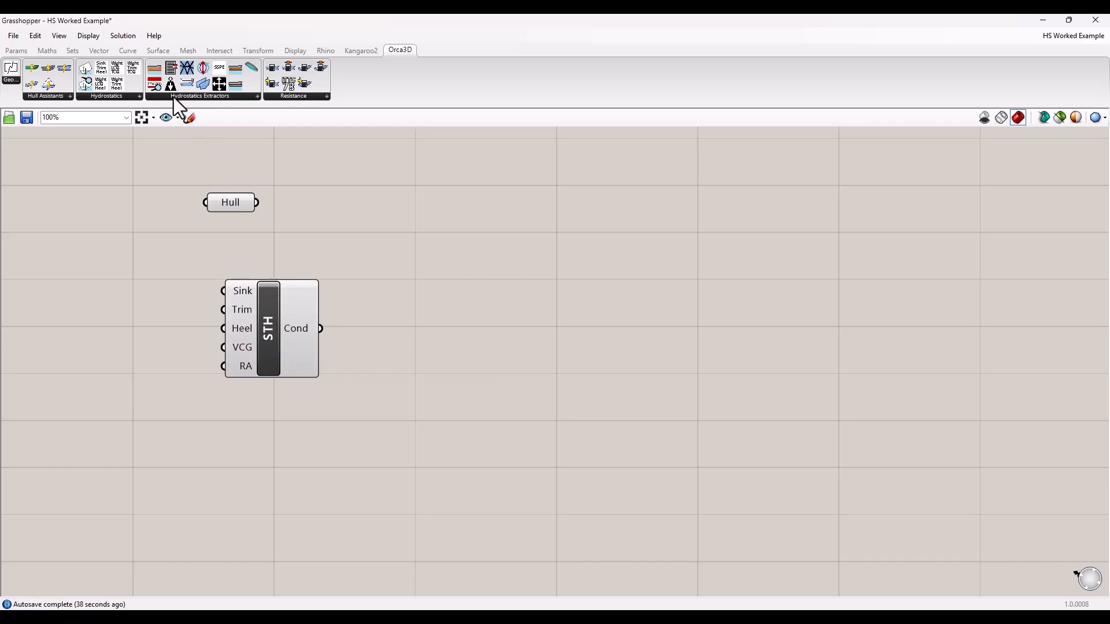
- Add a number slider beside the STH component's Sink input and set its maximum to 15
left_click(18, 51)
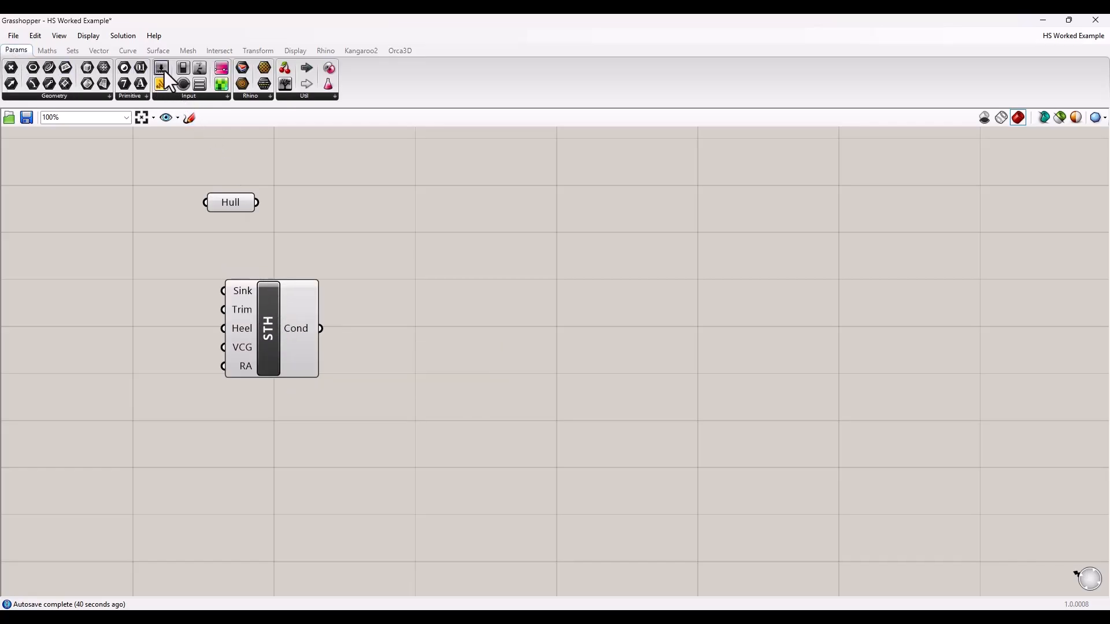
left_click_drag(166, 76, 127, 234)
left_click_drag(106, 295, 105, 294)
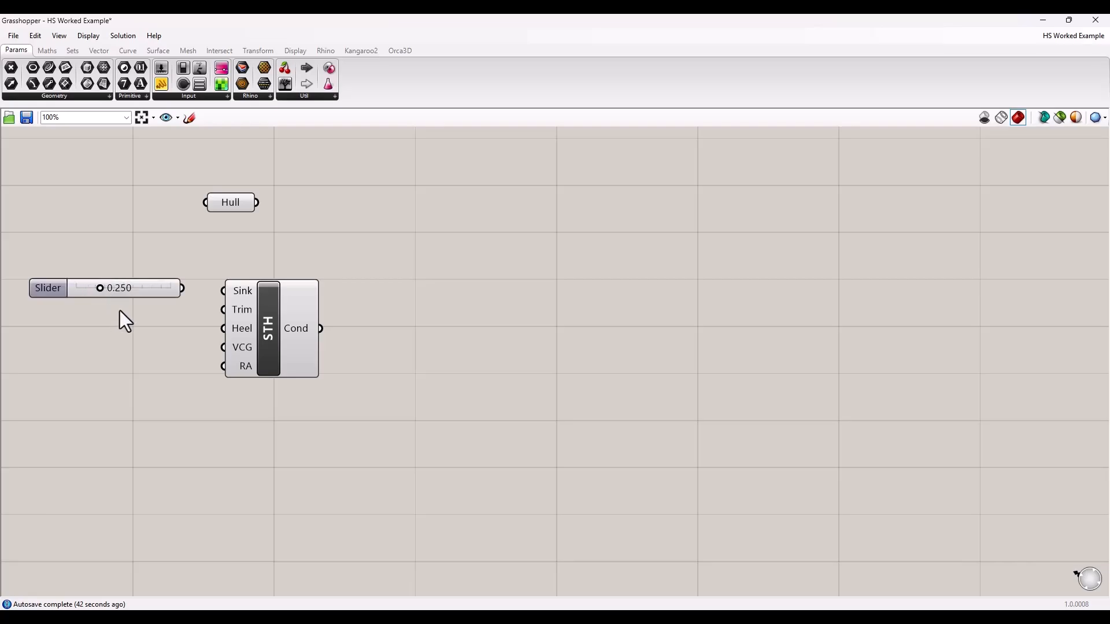
right_click(159, 291)
mouse_move(192, 369)
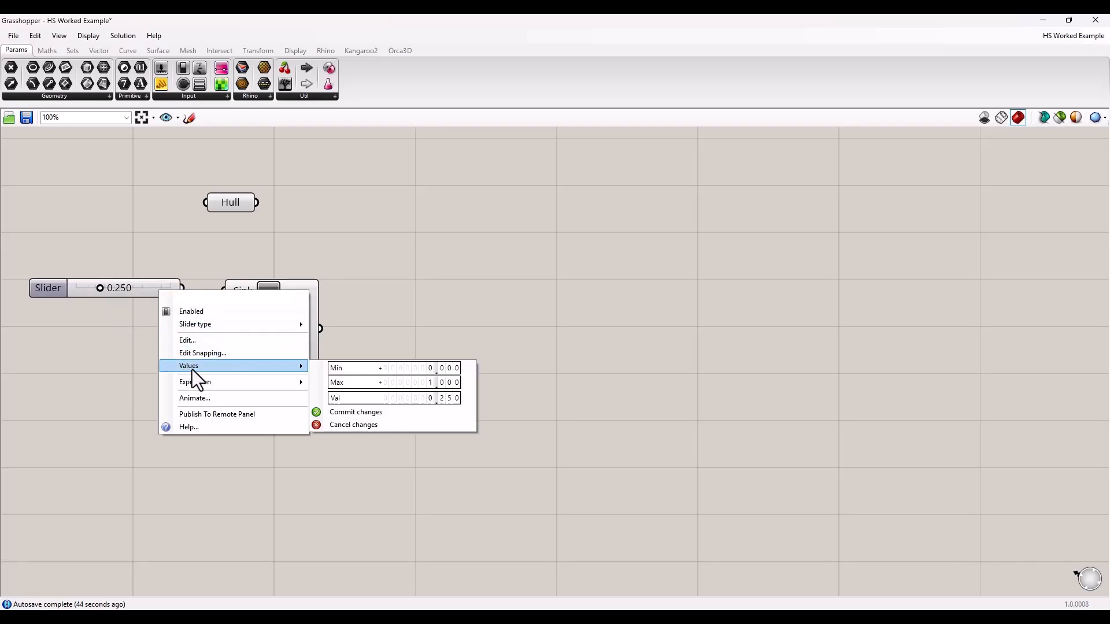
double_click(411, 382)
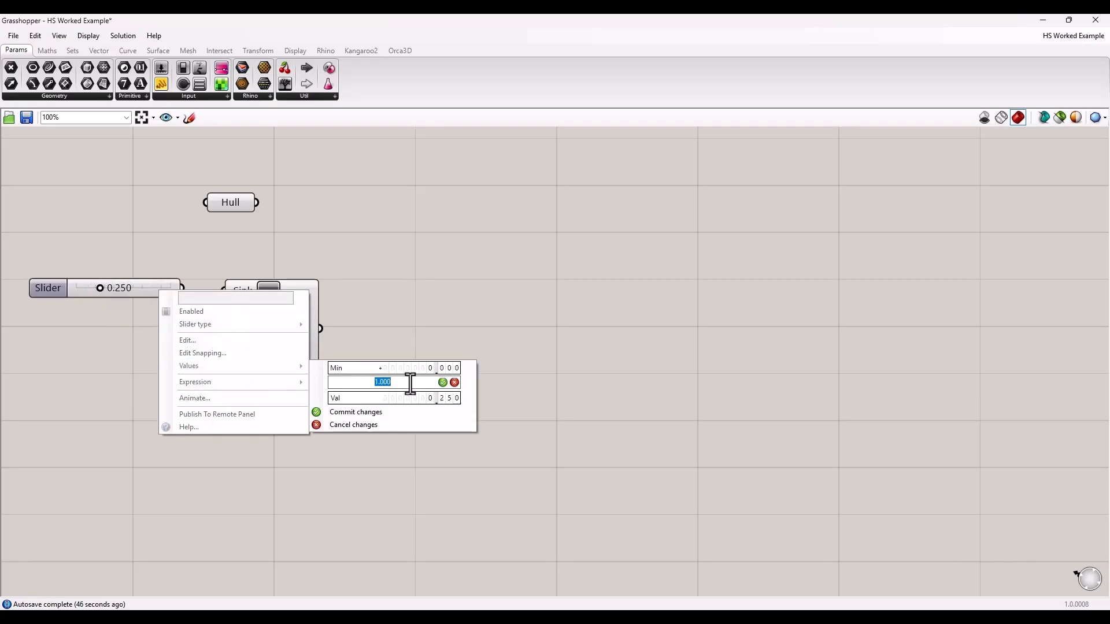
type("10")
key("Return")
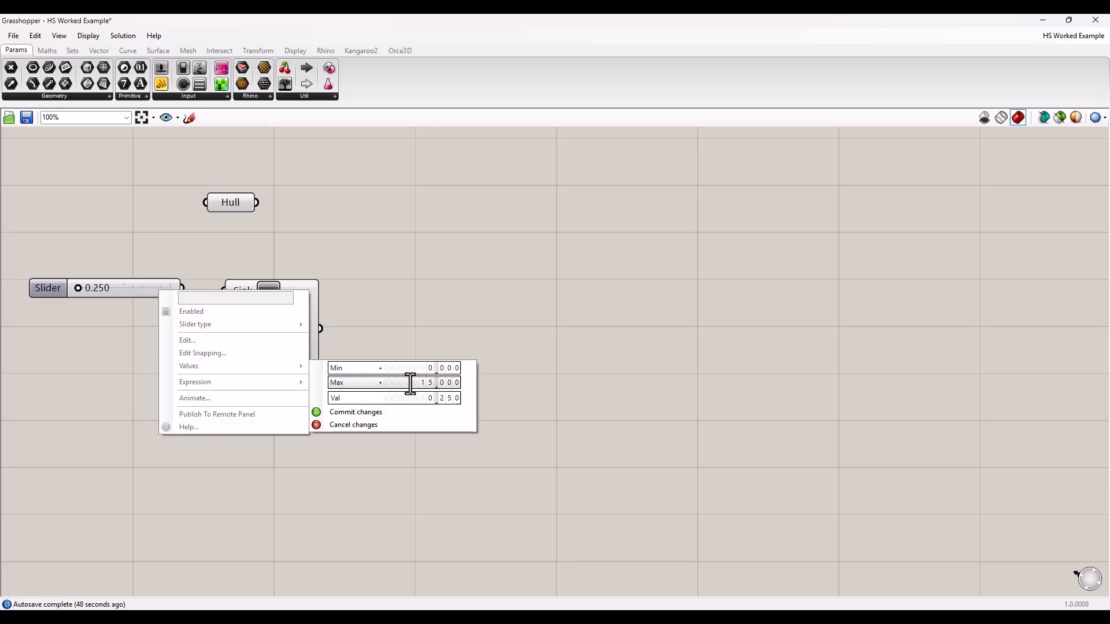
left_click(397, 411)
- Set the new slider's value to 8 and connect it to the STH component's Sink input
double_click(143, 293)
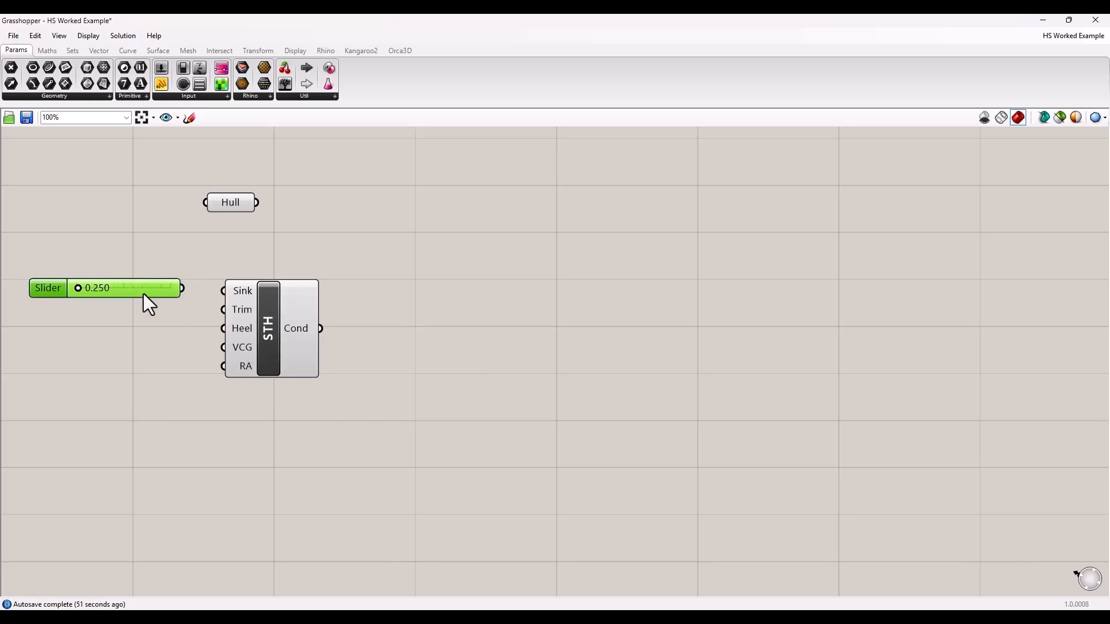
type("8")
key("Return")
left_click_drag(183, 288, 223, 290)
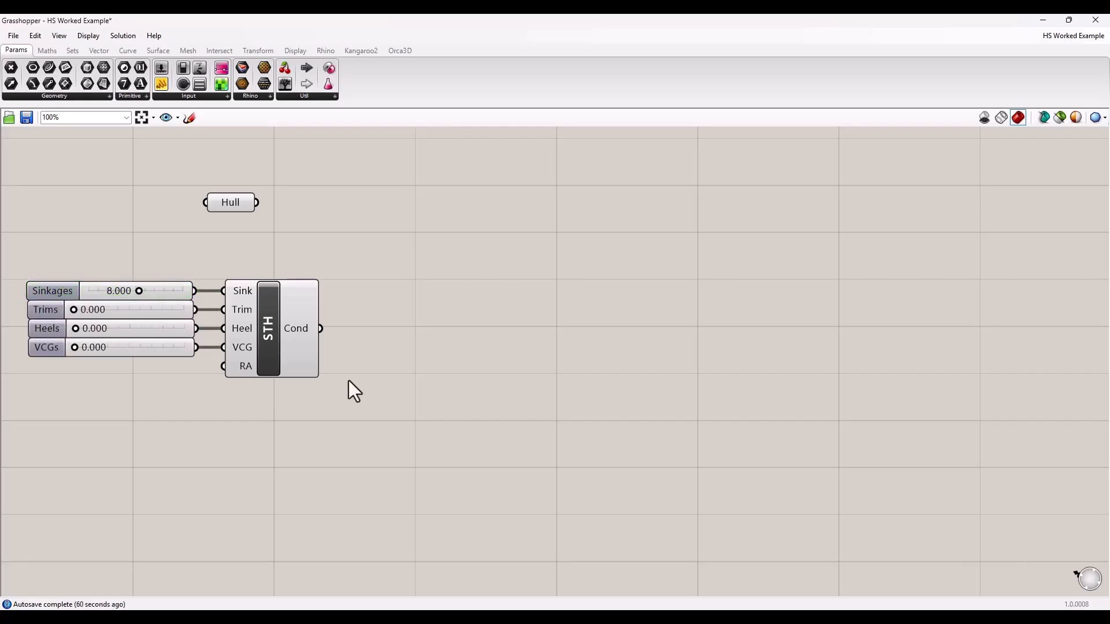
- Duplicate the Sinkages slider, add the copy to the Sink input alongside the original, and set it to 9.382
mouse_move(301, 331)
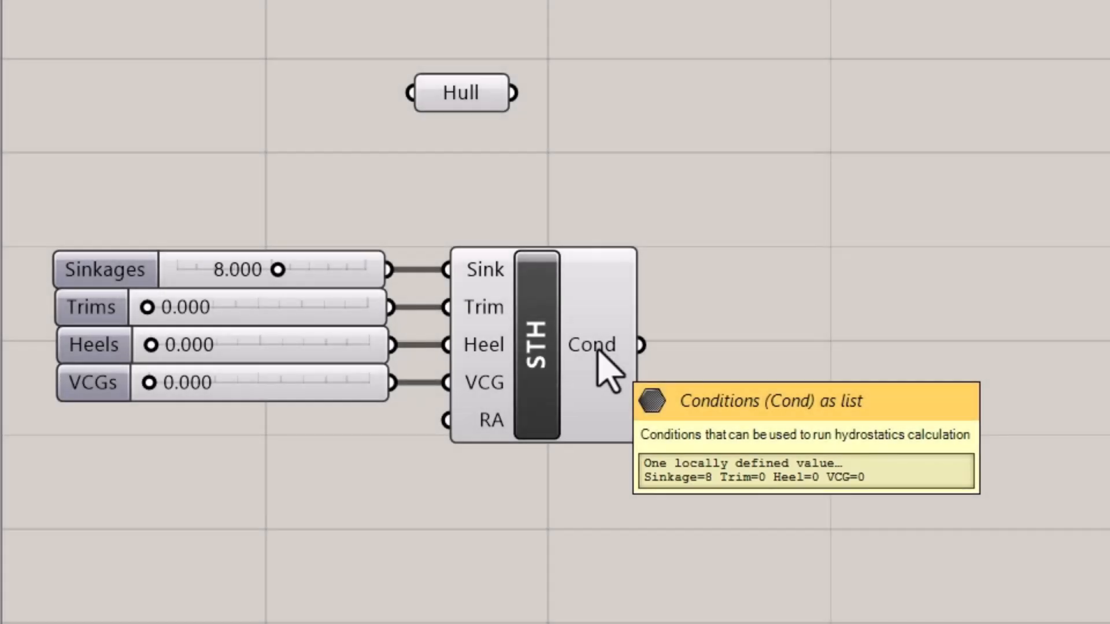
left_click(317, 271)
left_click_drag(158, 292, 159, 271, "alt")
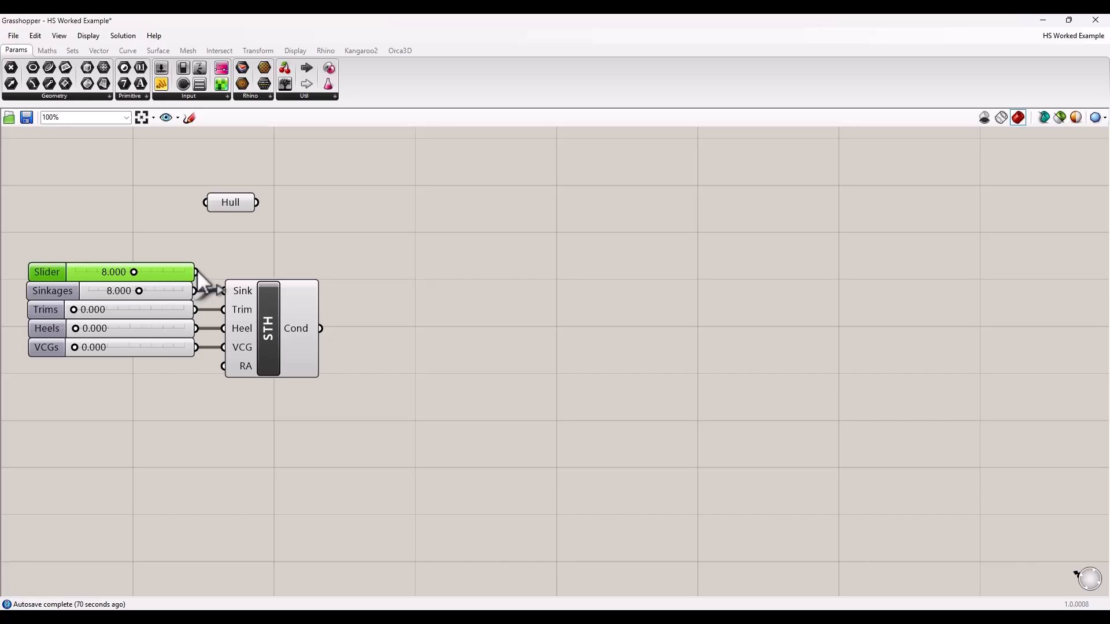
key("shift")
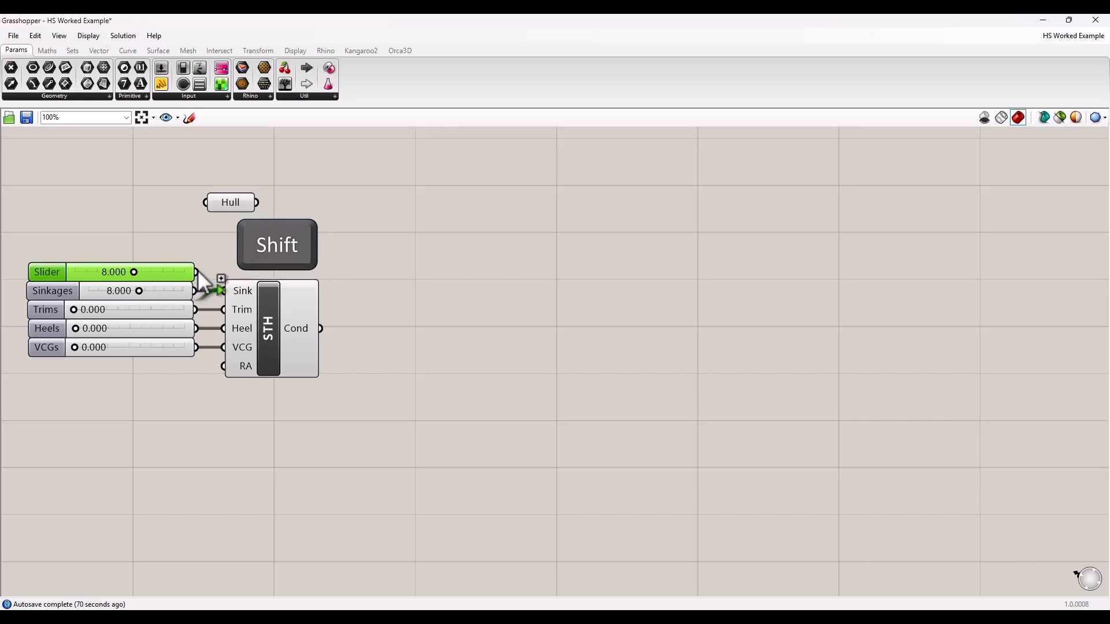
left_click_drag(197, 270, 216, 287, "shift")
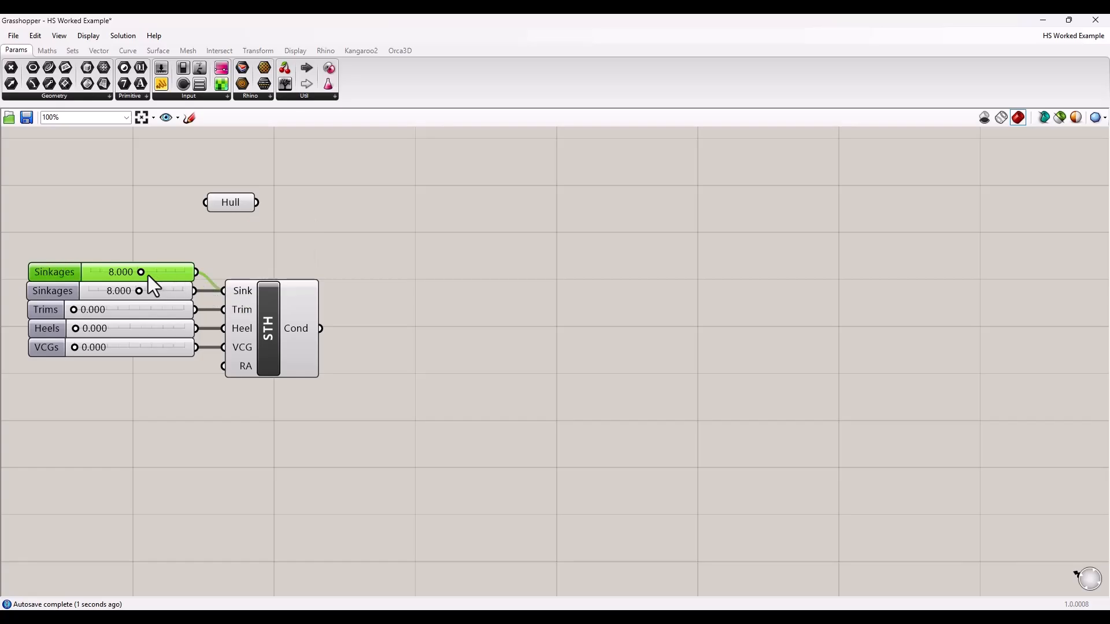
left_click_drag(150, 272, 151, 271)
mouse_move(310, 330)
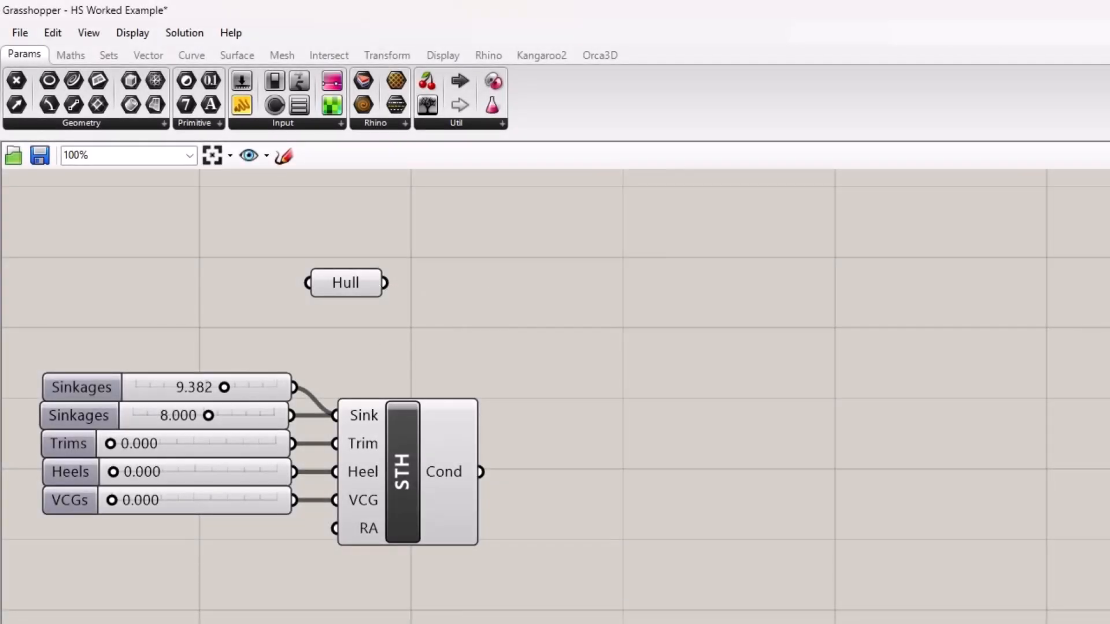
- Place a Hydrostatics Calc component and connect Hull to its Geo input and the STH conditions to its Cond input
left_click(592, 57)
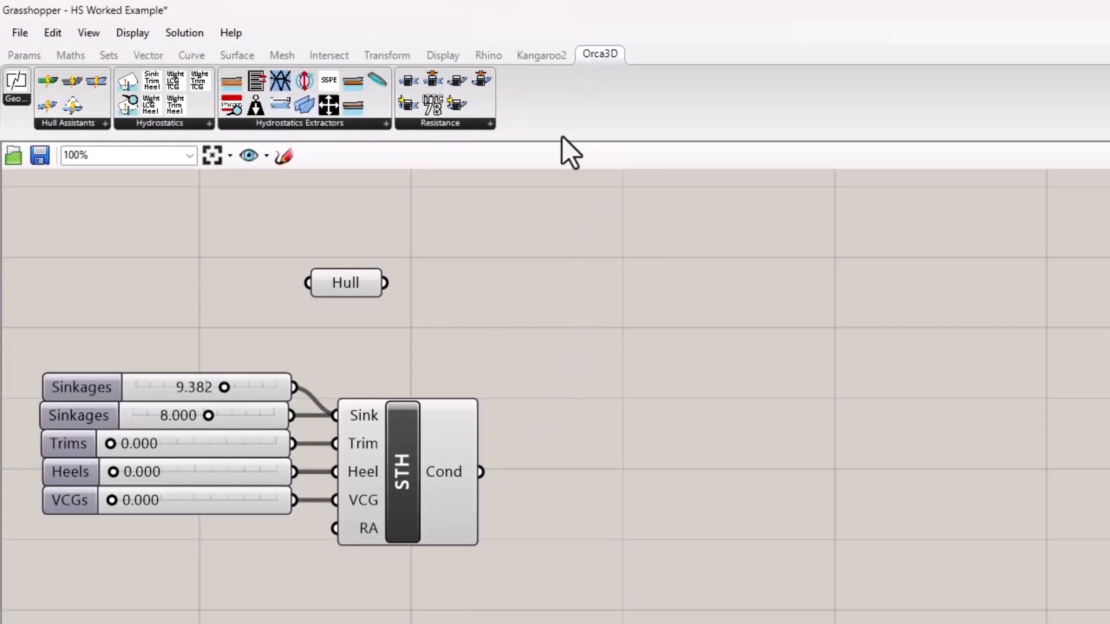
left_click(207, 123)
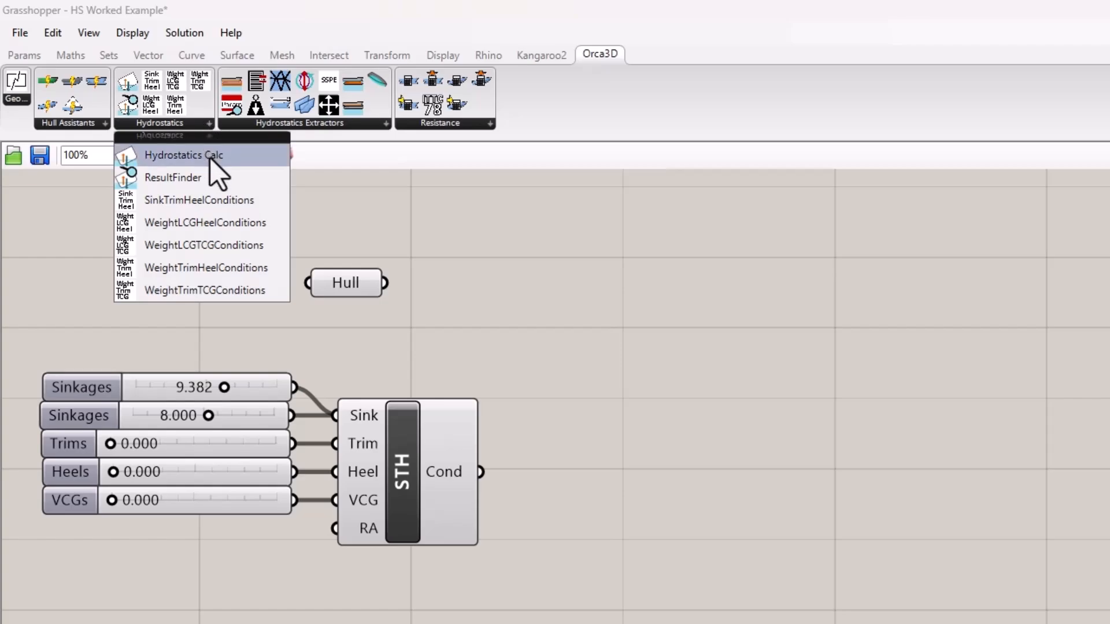
left_click_drag(211, 158, 641, 405)
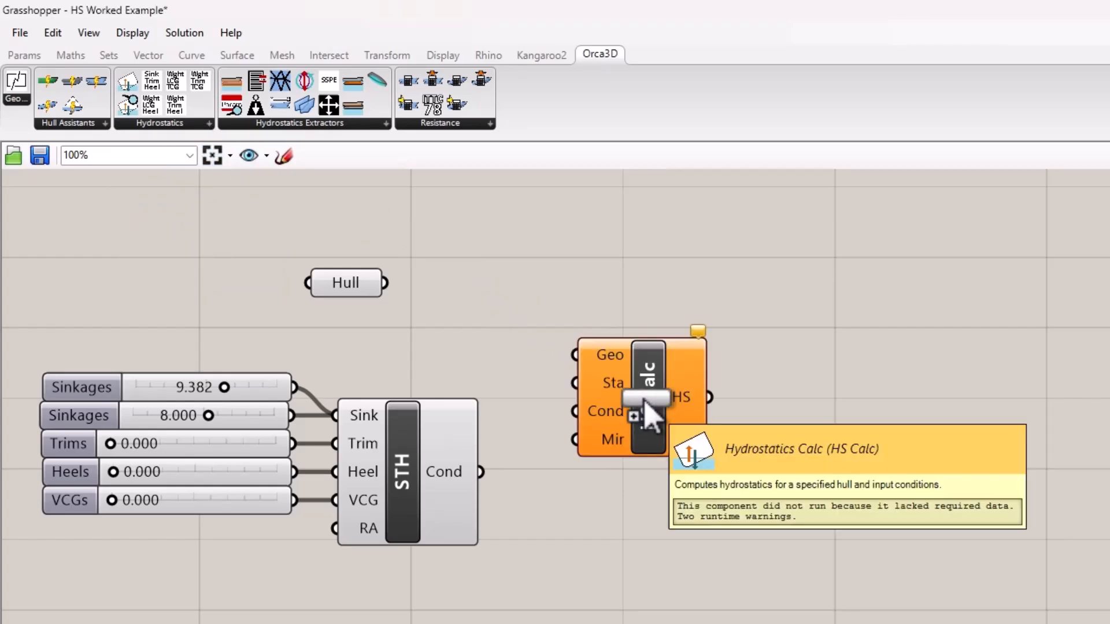
left_click_drag(386, 283, 575, 354)
left_click_drag(482, 471, 575, 411)
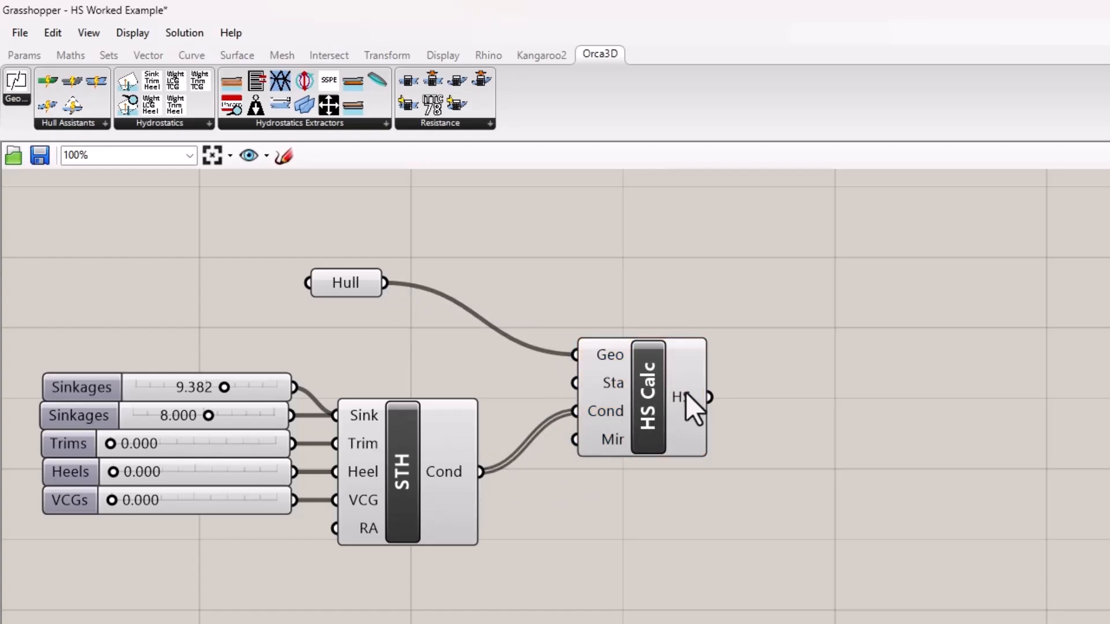
mouse_move(686, 393)
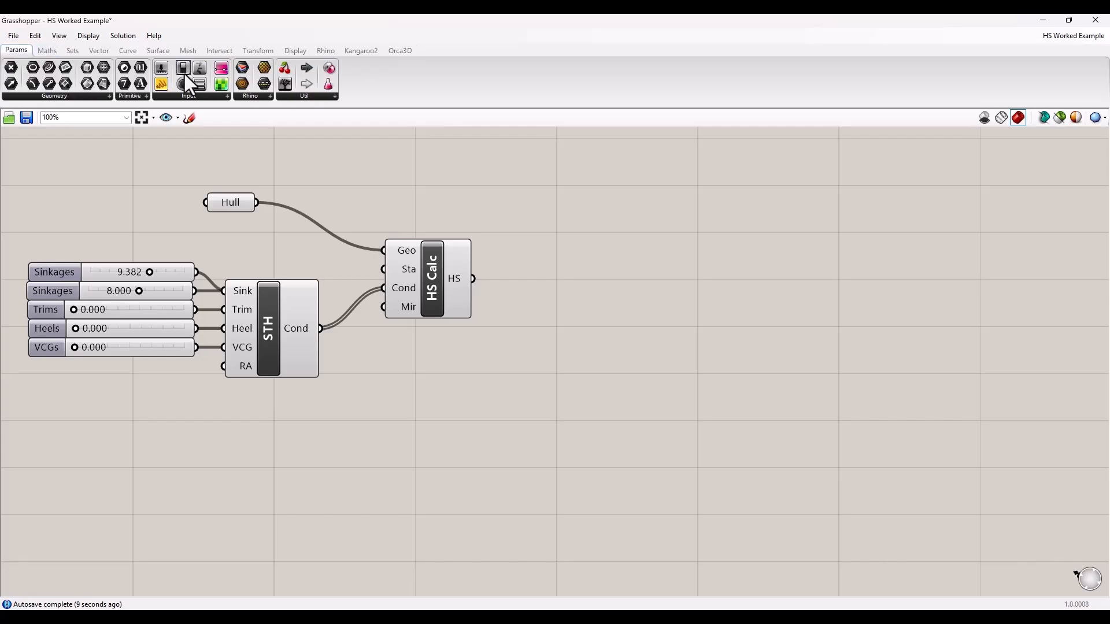
- Add a panel, connect the HS Calc output to it, and widen it so each condition fits on one line
left_click_drag(164, 87, 556, 279)
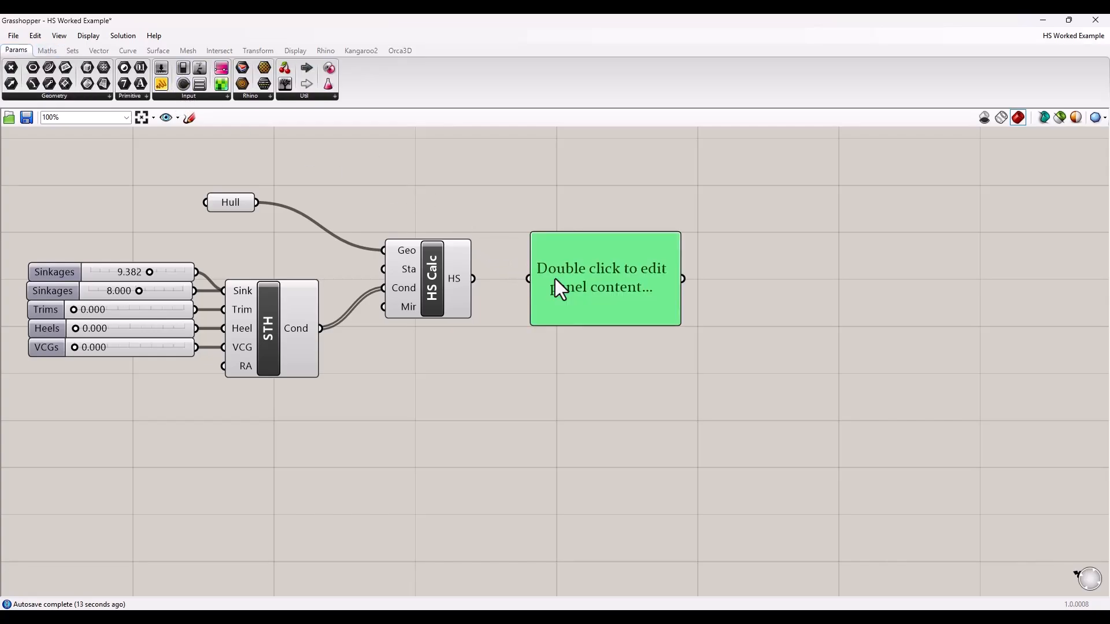
left_click_drag(475, 278, 529, 278)
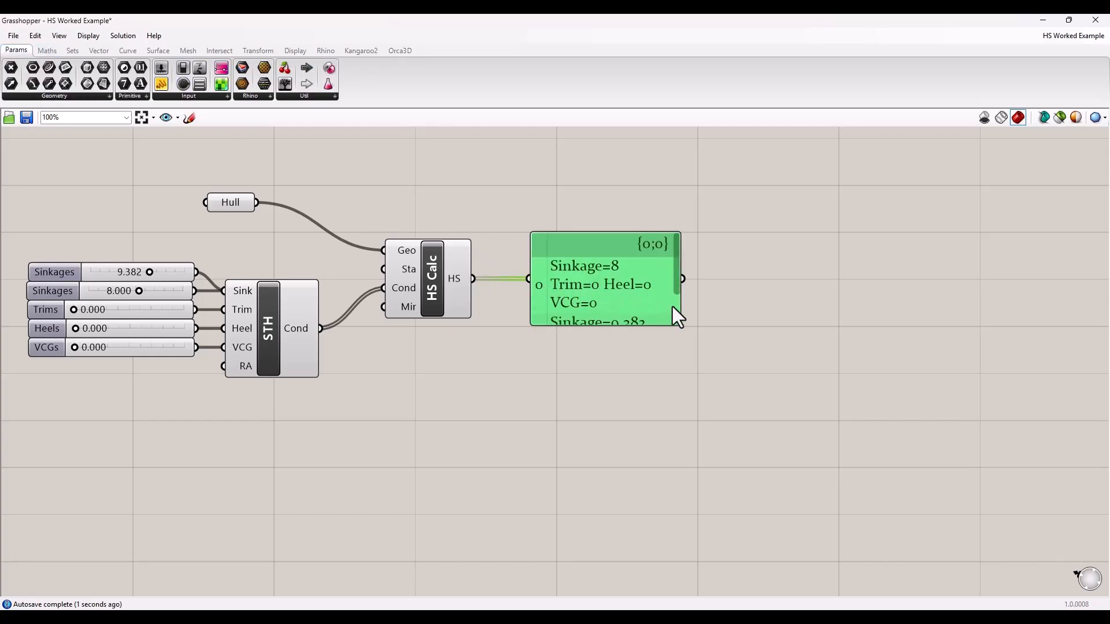
left_click_drag(681, 301, 835, 294)
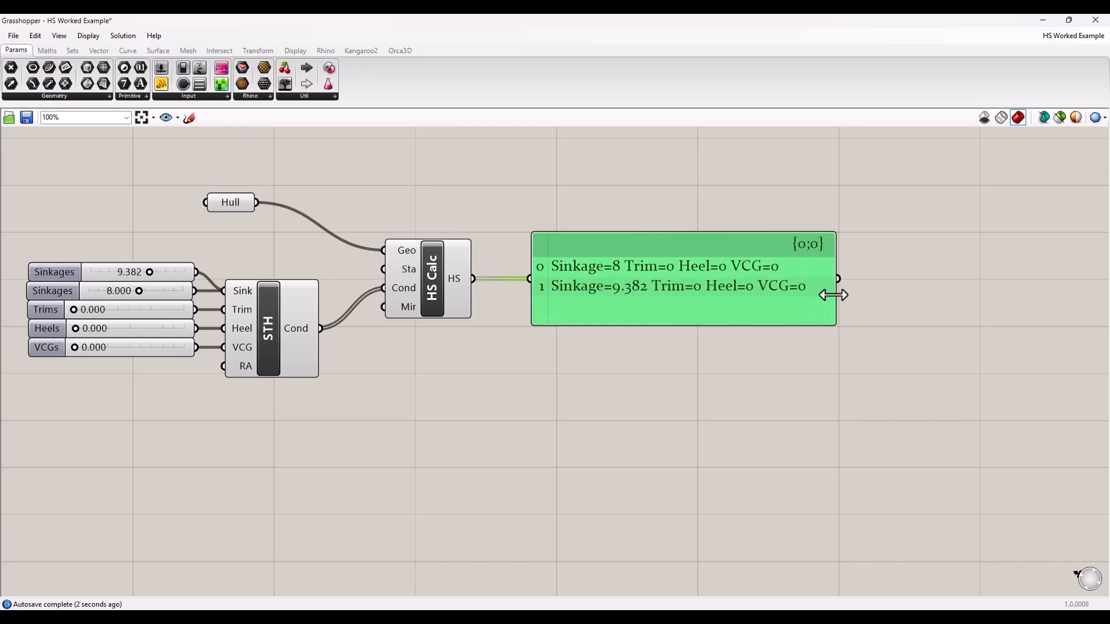
left_click(831, 364)
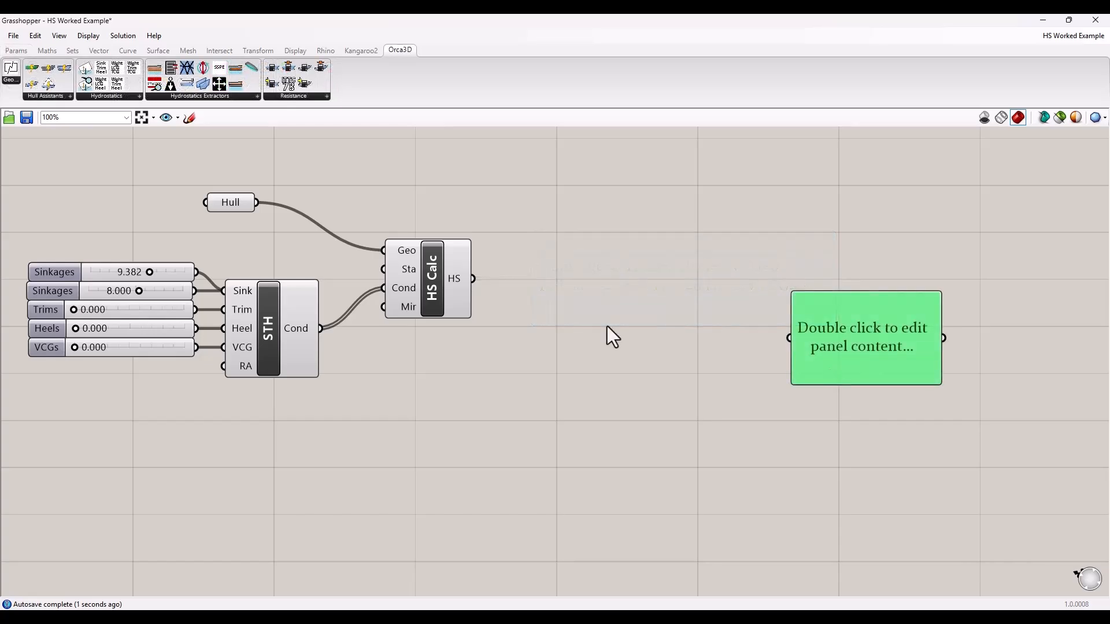
- Place a VolumeParametersExtractor between HS Calc and the panel, with a WaterlineParametersExtractor below it
left_click(250, 100)
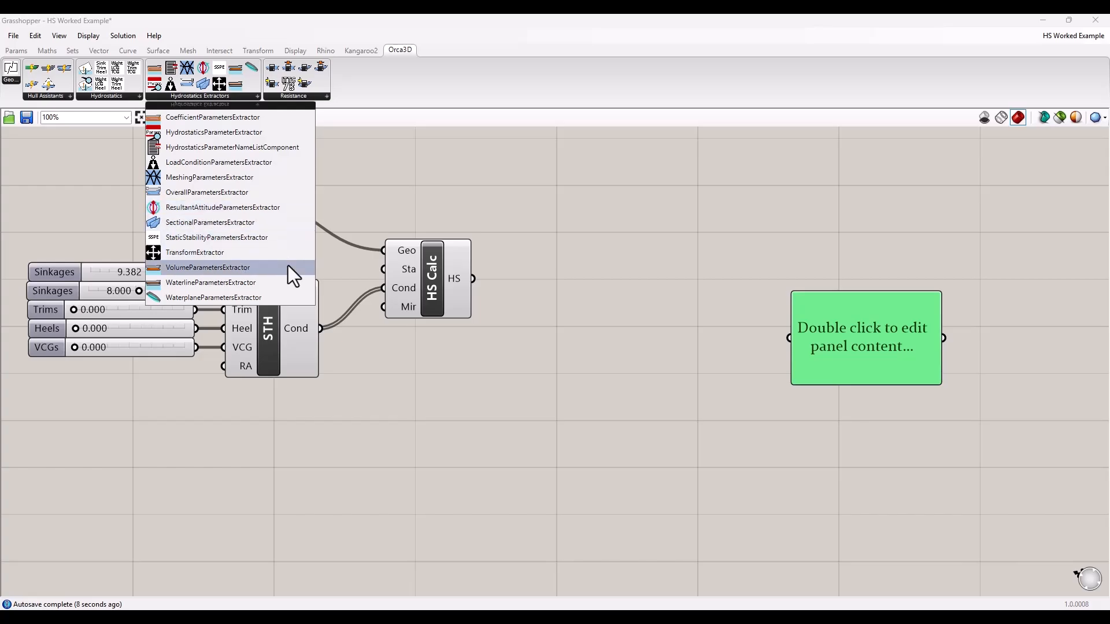
left_click_drag(288, 267, 529, 247)
left_click_drag(606, 261, 610, 263)
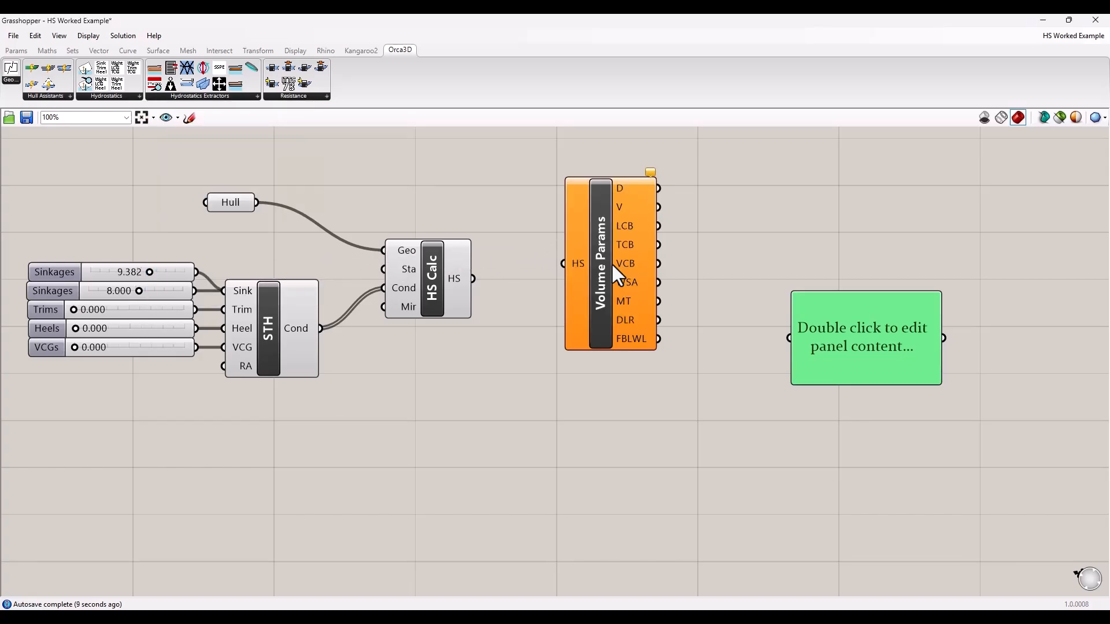
left_click(208, 97)
left_click_drag(283, 277, 611, 429)
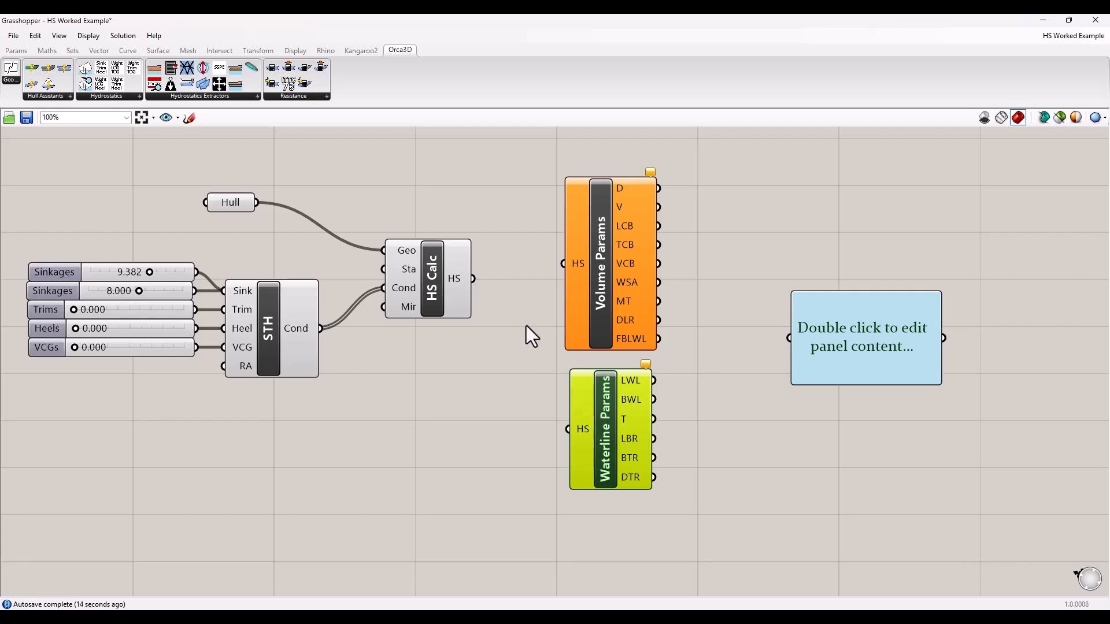
- Connect the HS Calc output to the Volume Params and Waterline Params inputs, and move the panel up beside Volume Params
left_click_drag(474, 279, 549, 267)
left_click_drag(475, 279, 568, 428)
left_click_drag(849, 354, 843, 240)
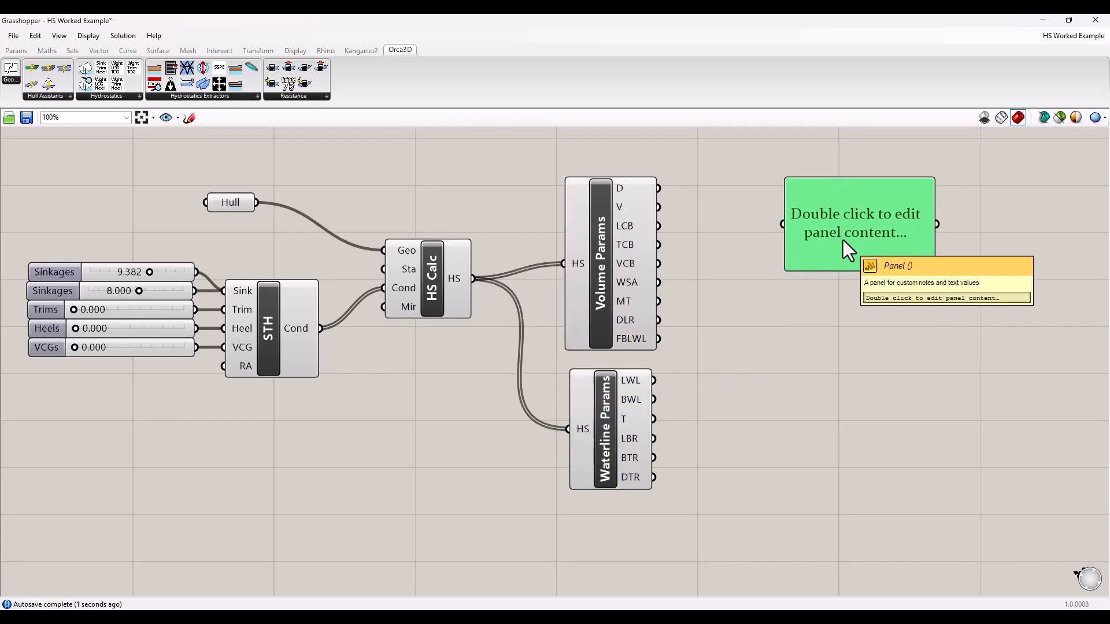
- Connect the Volume Params D output to the panel, and connect WSA to a duplicate panel placed directly below it
left_click_drag(658, 188, 783, 225)
key("ctrl+v")
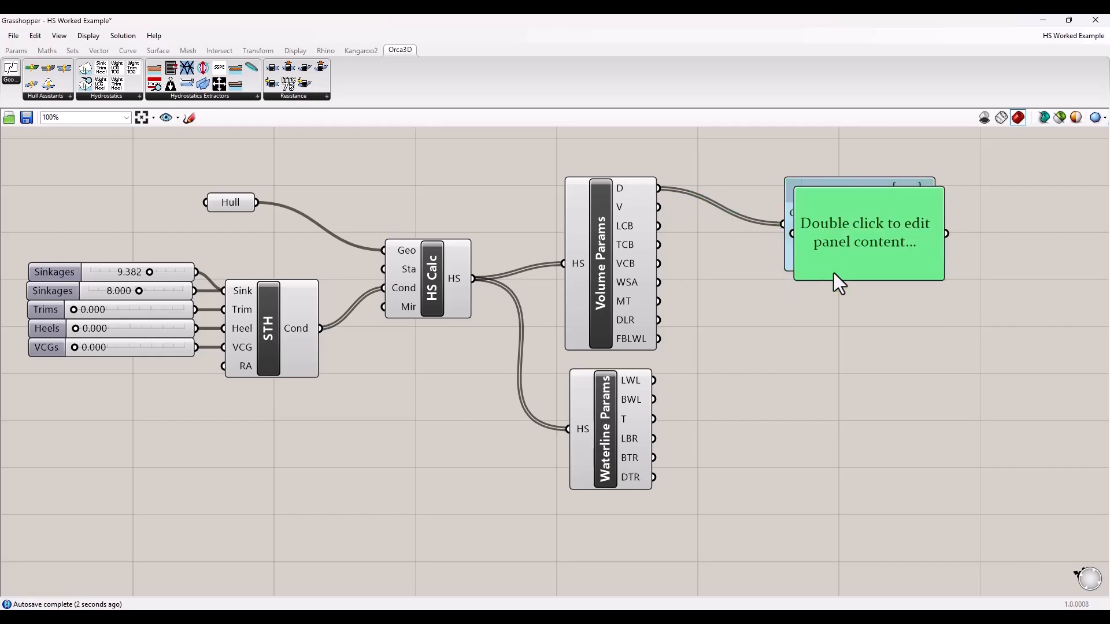
left_click_drag(834, 273, 821, 358)
left_click(827, 416)
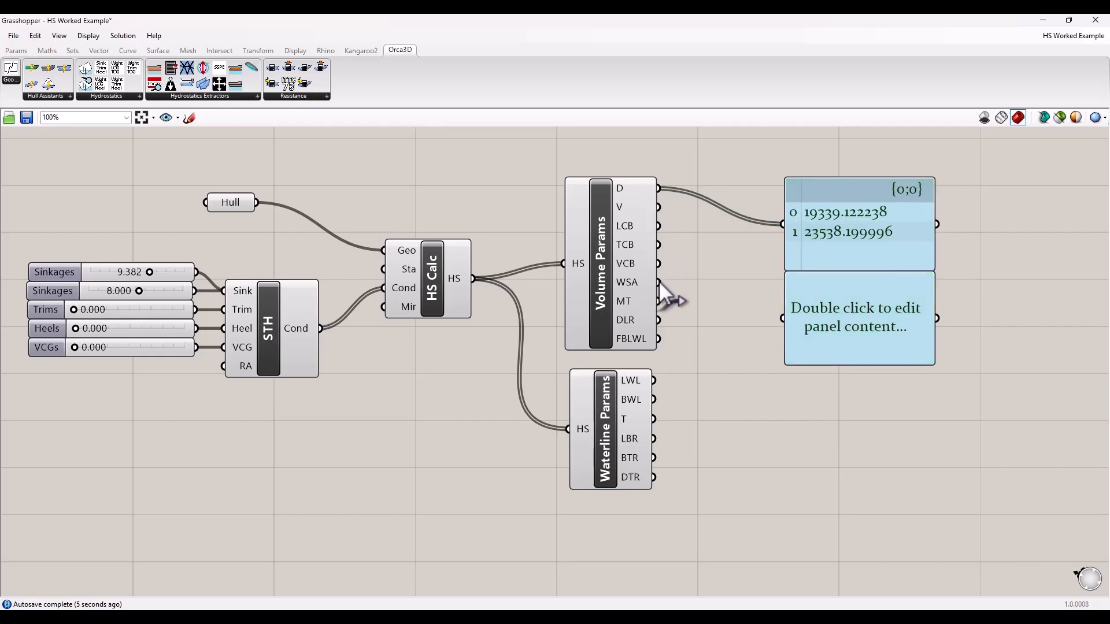
left_click_drag(658, 281, 782, 319)
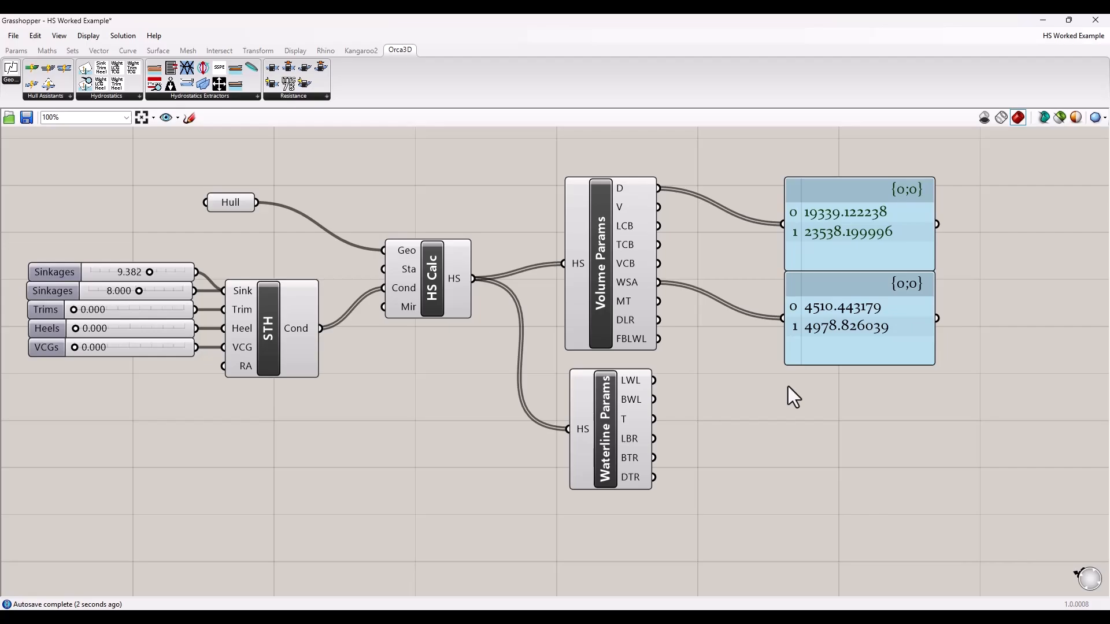
- Add a third panel beside Waterline Params by duplicating the WSA panel, and connect the LWL output to it
left_click_drag(845, 355, 840, 481, "alt")
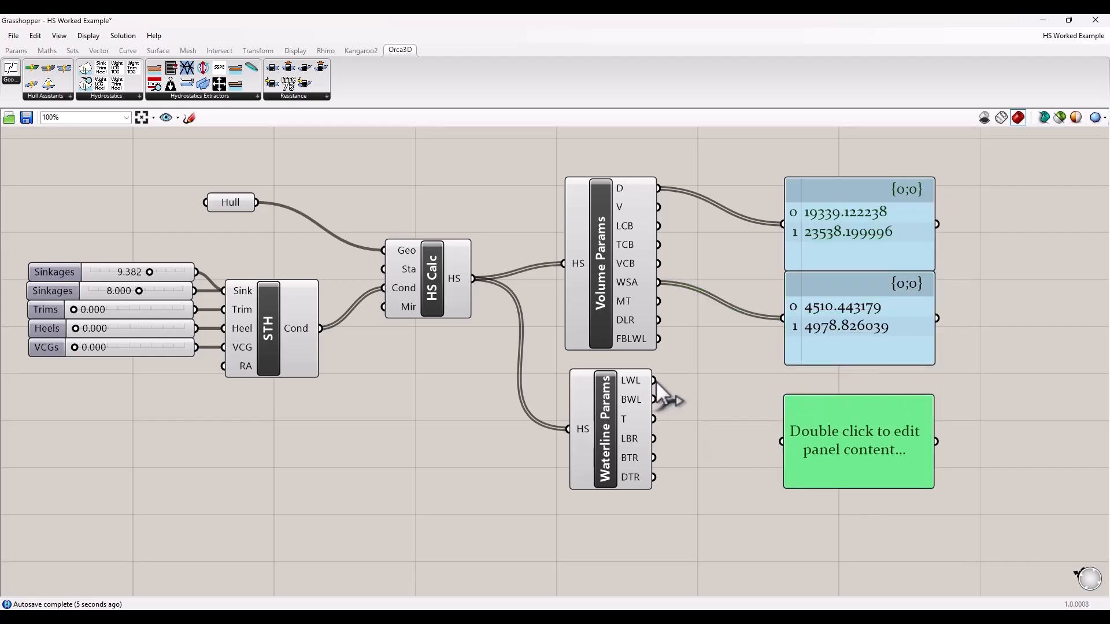
left_click_drag(654, 380, 782, 441)
left_click(809, 503)
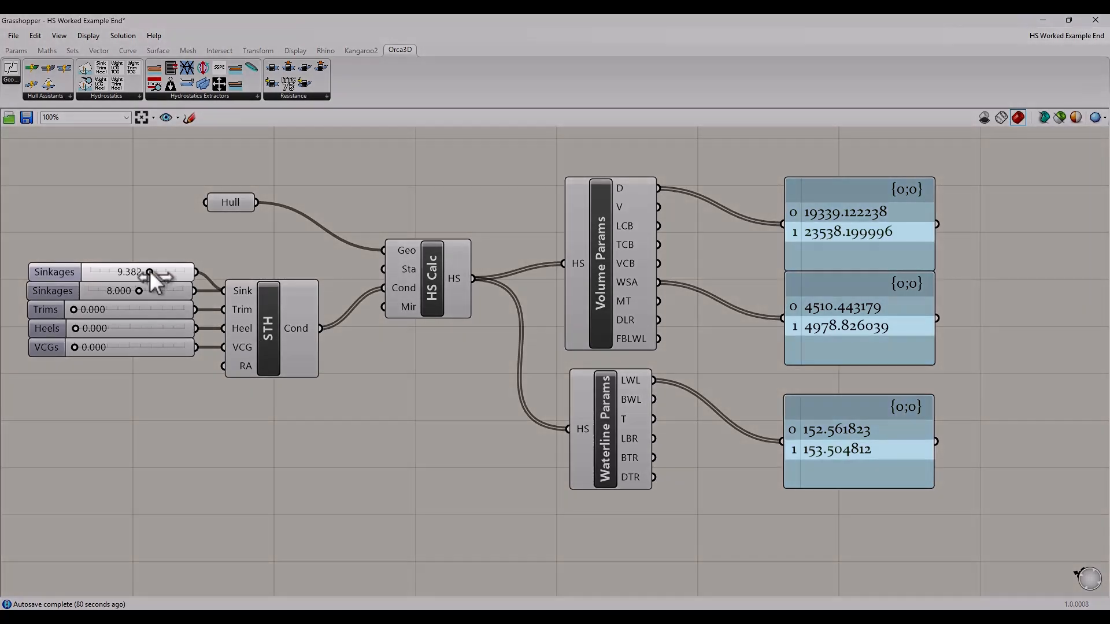
- Increase the first Sinkages slider slightly to update the hydrostatics in the three panels
mouse_move(150, 271)
left_mouse_down()
mouse_move(135, 271)
mouse_move(168, 269)
mouse_move(154, 270)
left_mouse_up()
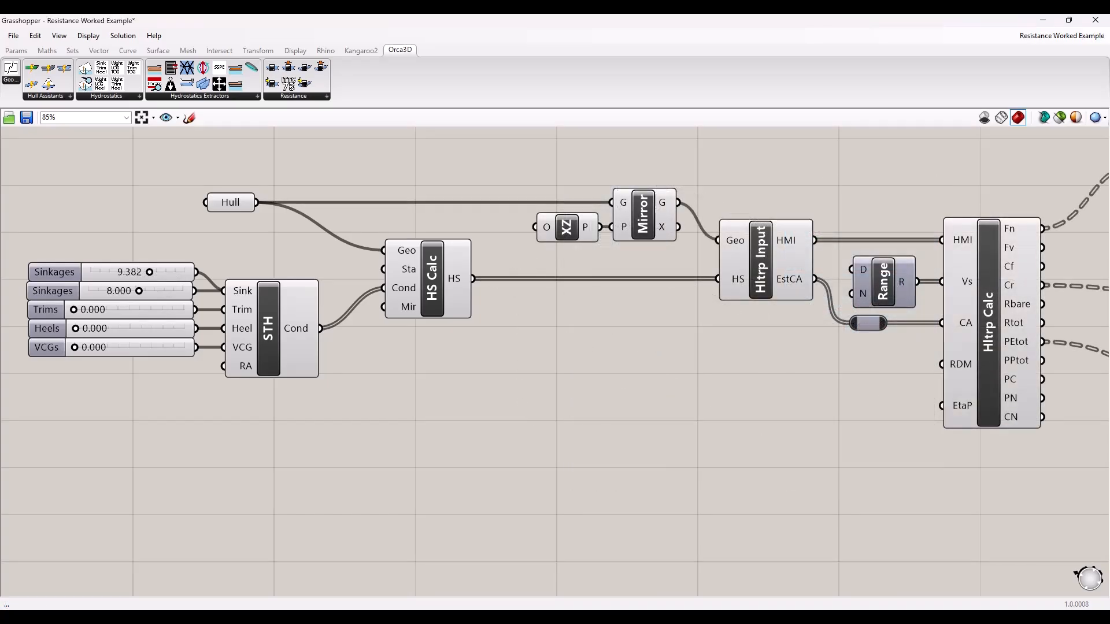
scroll(554, 370, "down", 2)
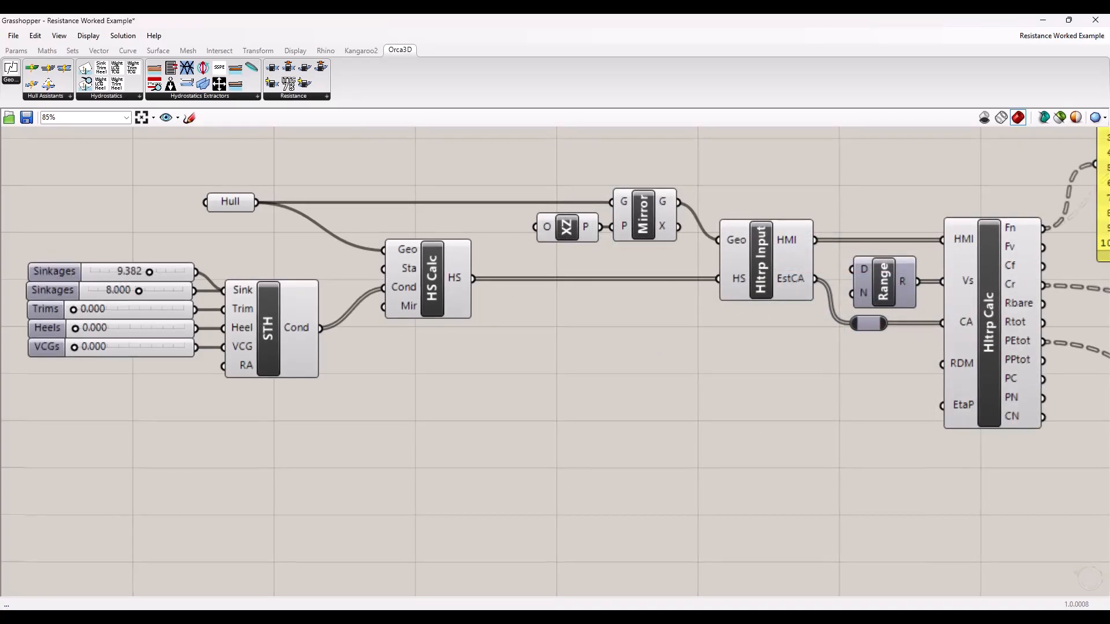